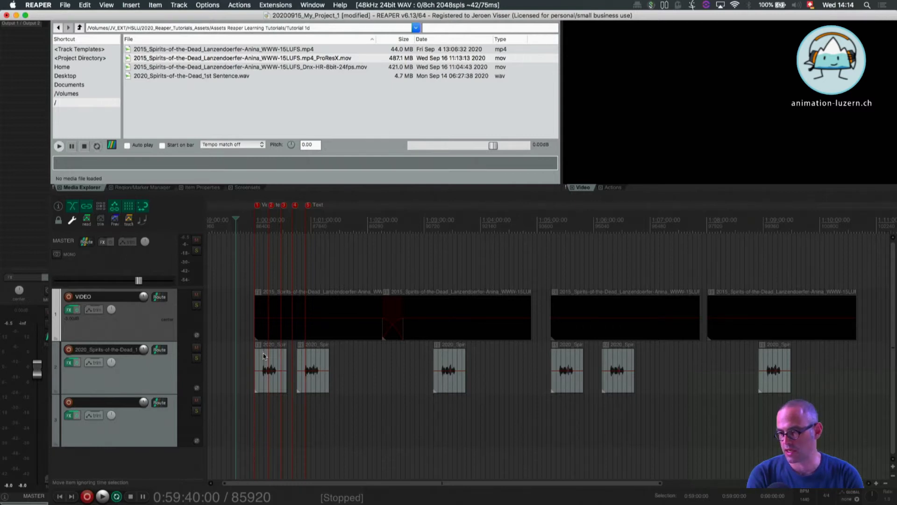
# Zoom in on the first voice-over clip and select it at 1:00:09
pyautogui.scroll(5, 263, 352)
pyautogui.scroll(5, 249, 278)
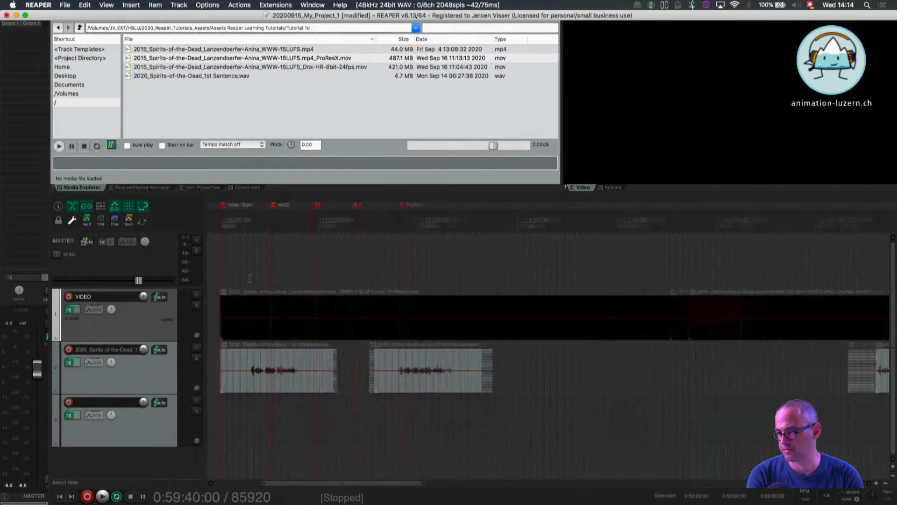
pyautogui.scroll(2, 257, 403)
pyautogui.hscroll(-6, 257, 403)
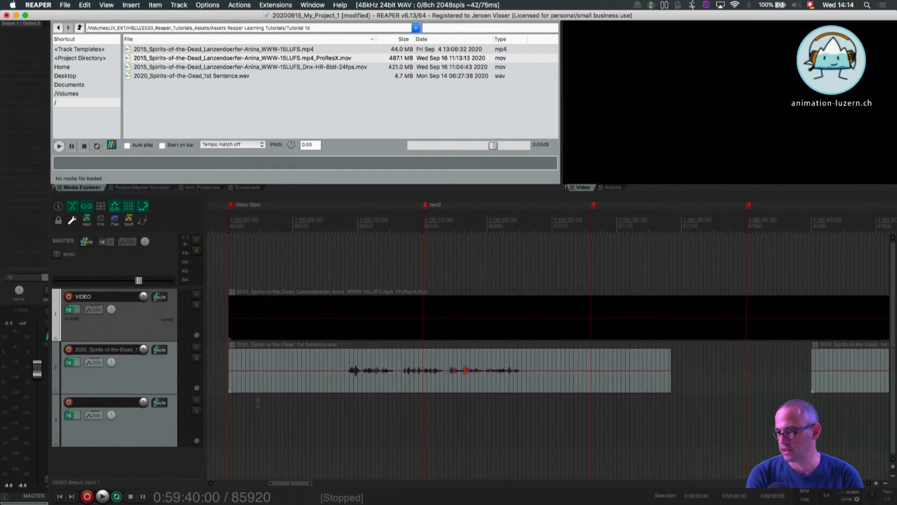
pyautogui.hscroll(-2, 258, 403)
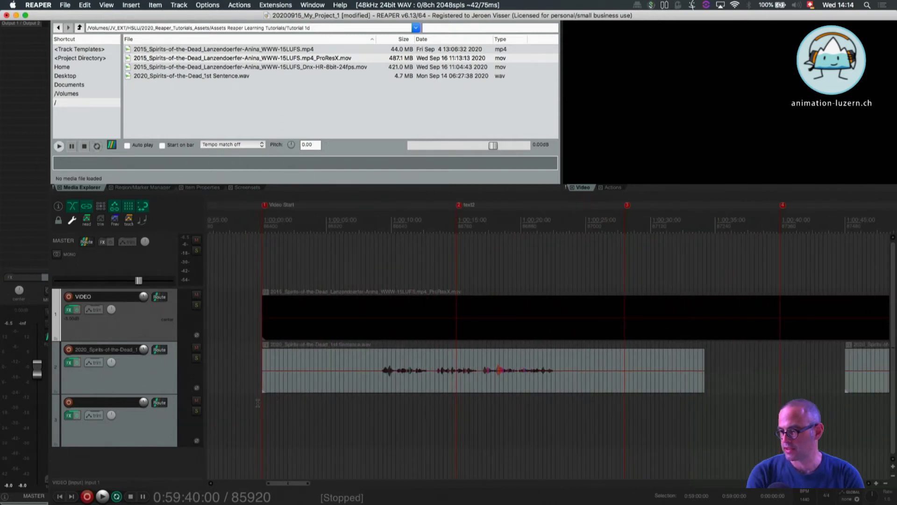
pyautogui.click(377, 365)
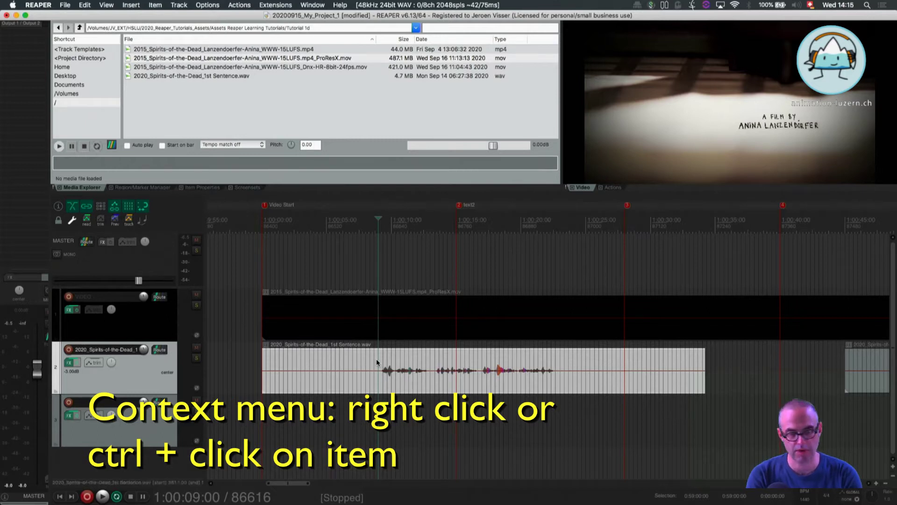
# Try splitting the voice-over clip at the play position, then undo the split
pyautogui.rightClick(377, 358)
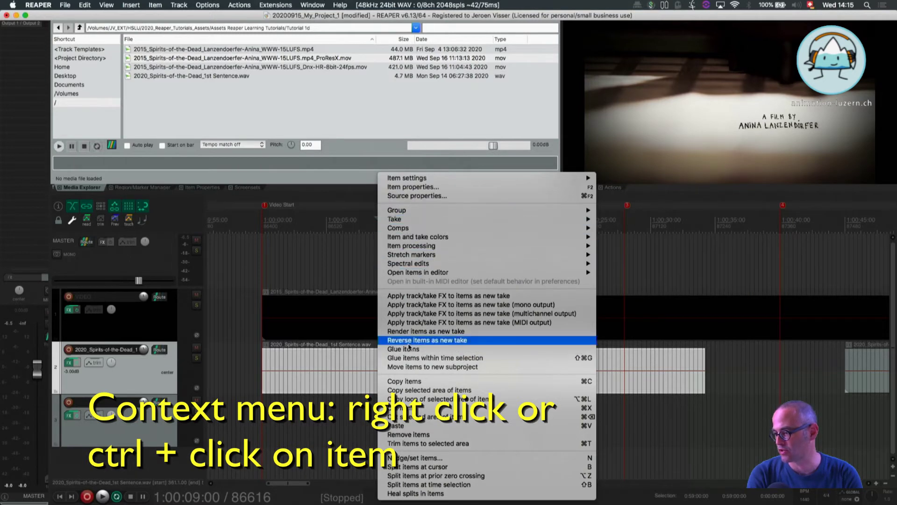
pyautogui.click(396, 467)
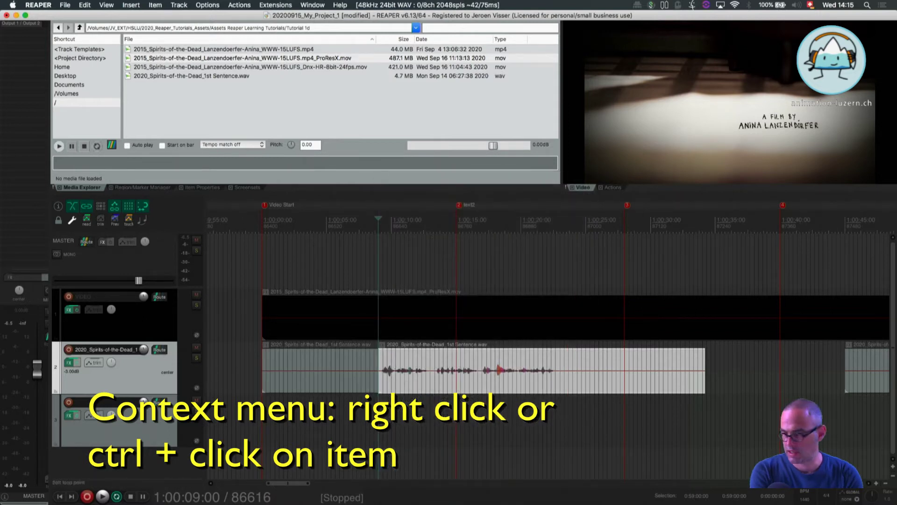
pyautogui.press('super+z')
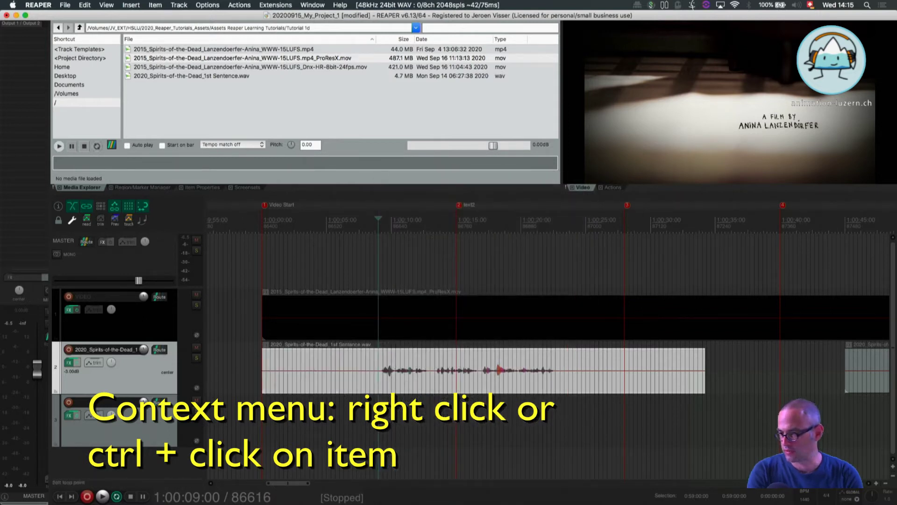
# Mark a 1:00:09–1:00:23 time selection, try splitting at its edges, then undo
pyautogui.keyDown('shift'); pyautogui.click(560, 372); pyautogui.keyUp('shift')
pyautogui.rightClick(513, 382)
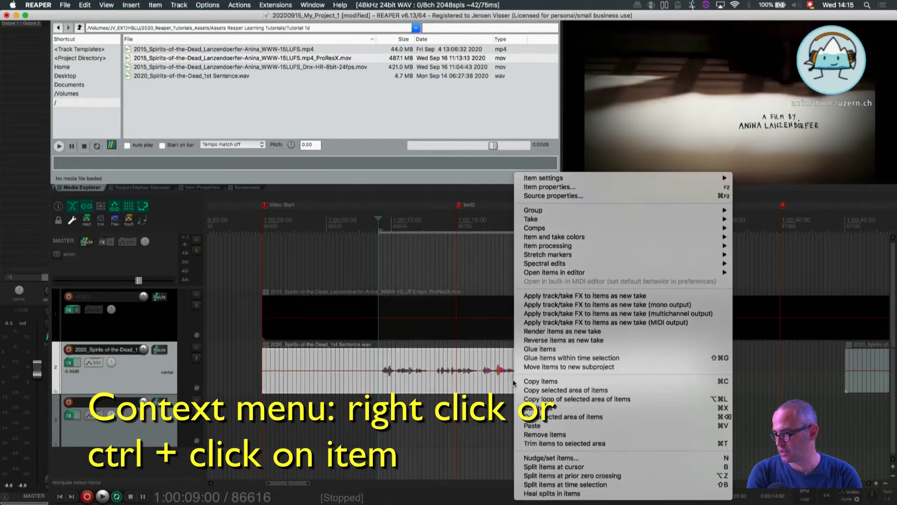
pyautogui.click(533, 486)
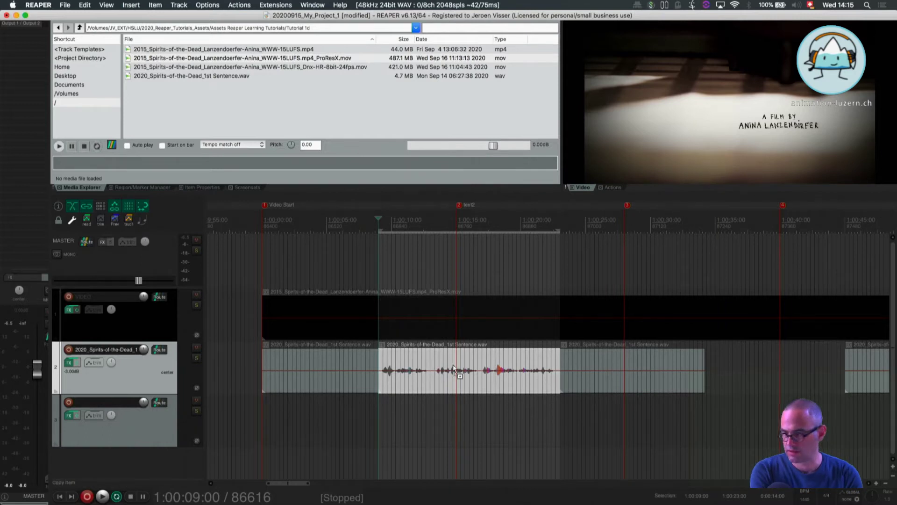
pyautogui.press('super+z')
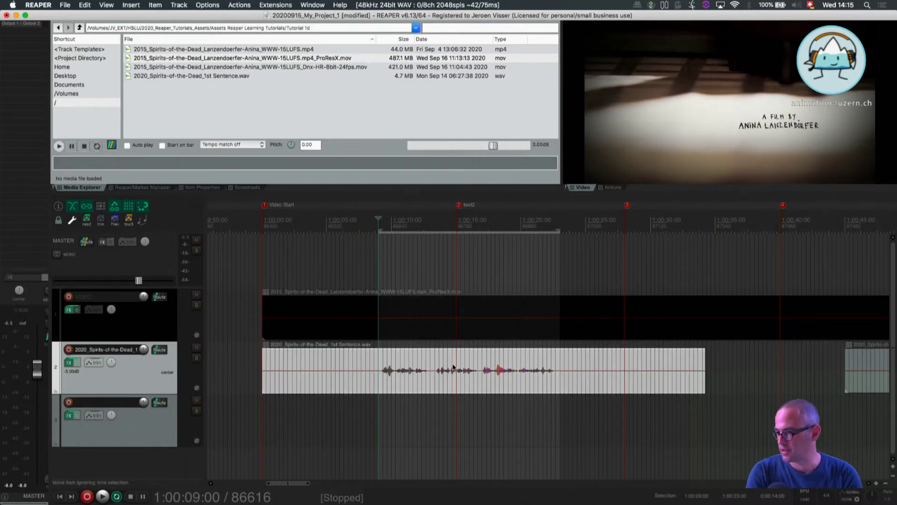
pyautogui.rightClick(377, 357)
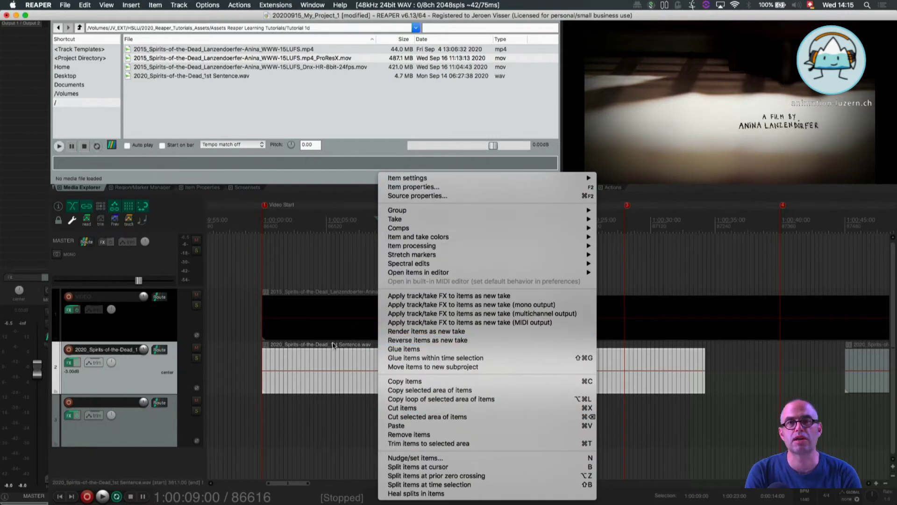
pyautogui.click(304, 368)
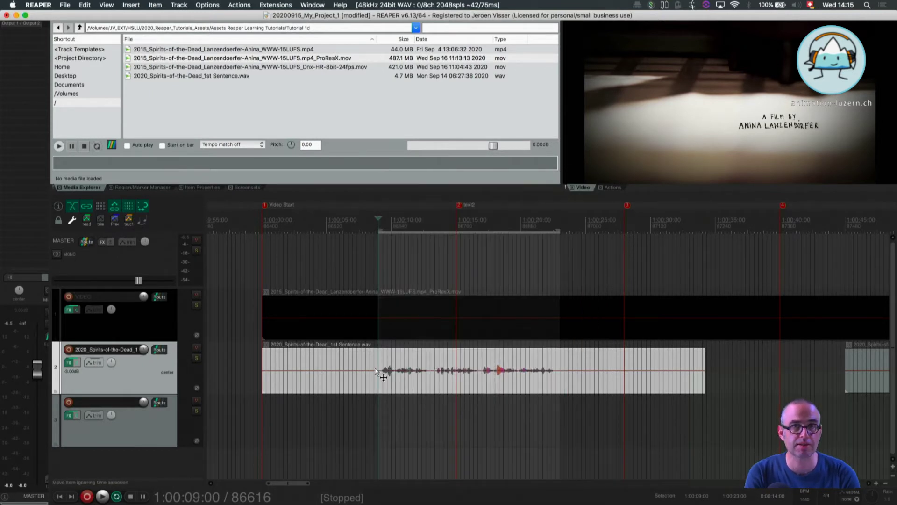
# Clear the time selection and try a split at the play position, then undo it
pyautogui.click(375, 366)
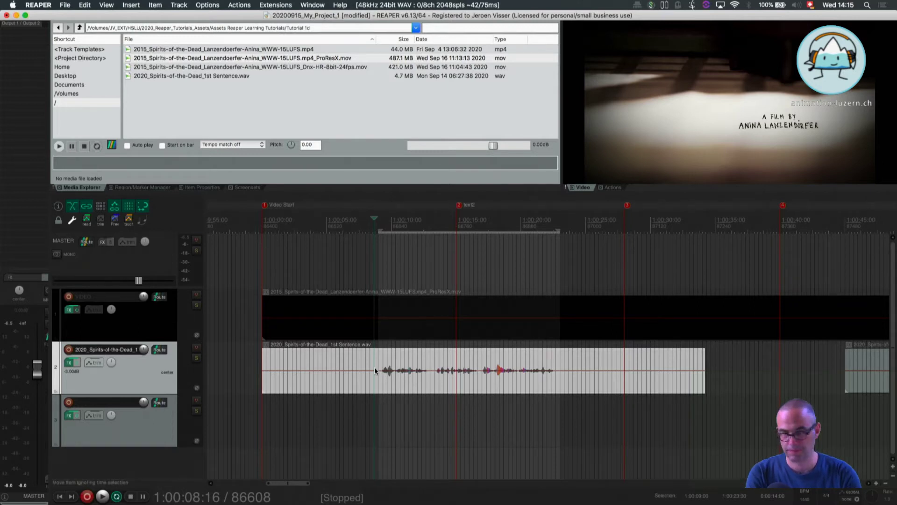
pyautogui.click(374, 366)
pyautogui.press('b')
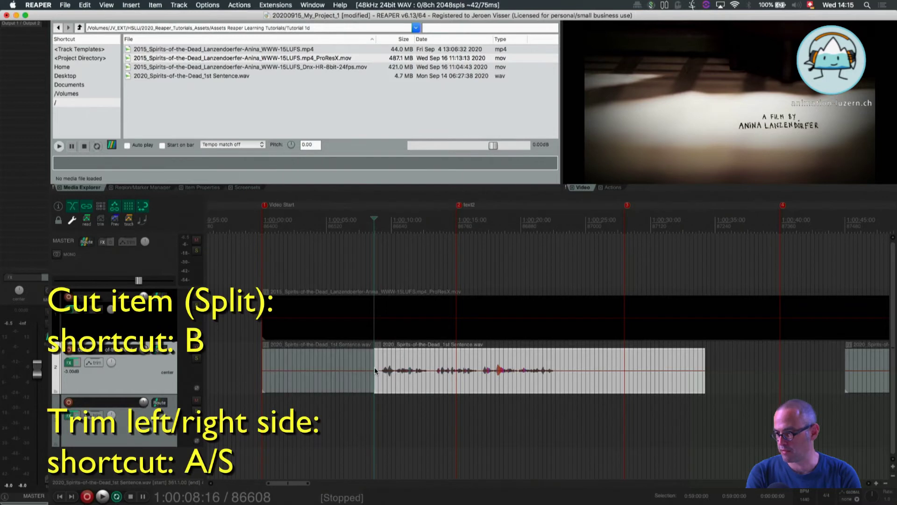
pyautogui.press('super+z')
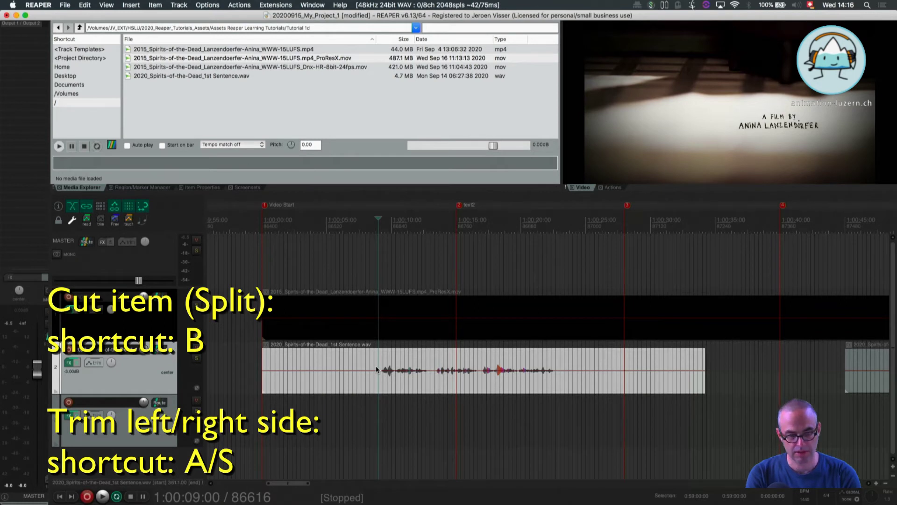
# Try and undo a start trim, then trim the clip's end at 1:00:22:16
pyautogui.press('a')
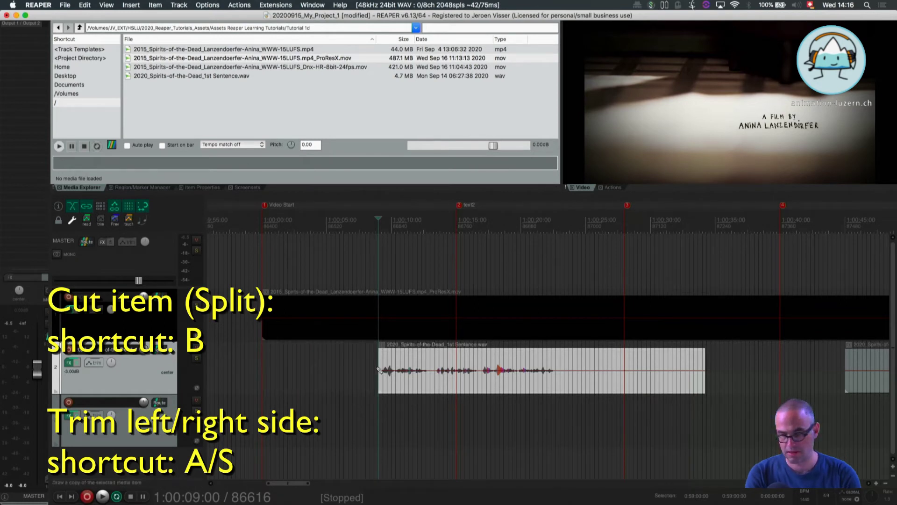
pyautogui.press('super+z')
pyautogui.click(557, 374)
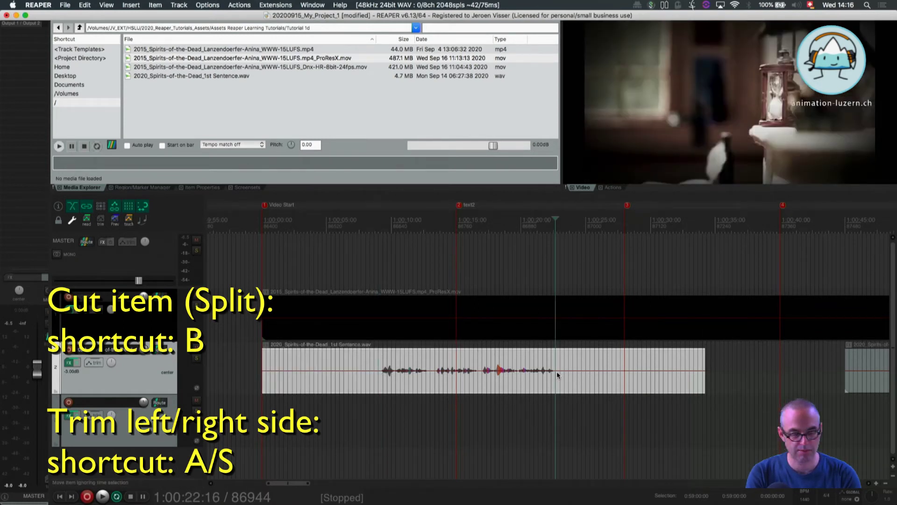
pyautogui.press('s')
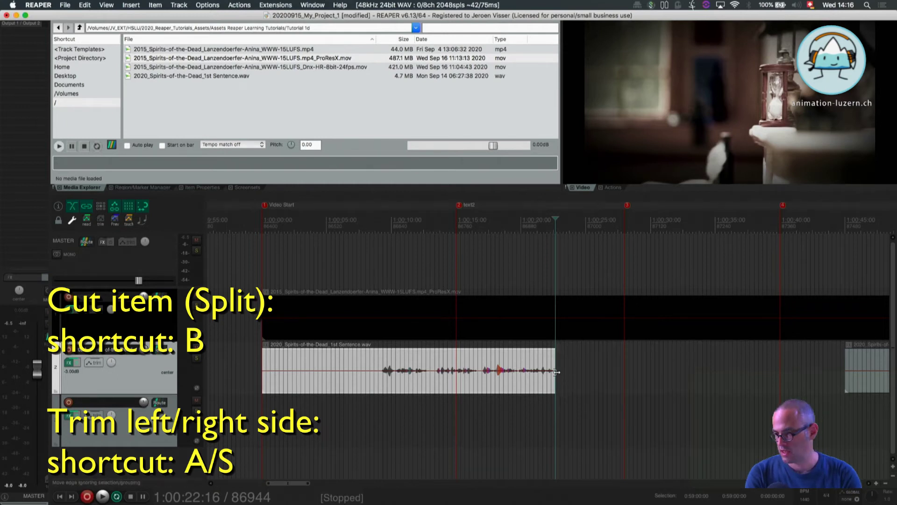
# Undo the end trim and trim the clip's start in to the phrase, with no fade-in
pyautogui.press('super+z')
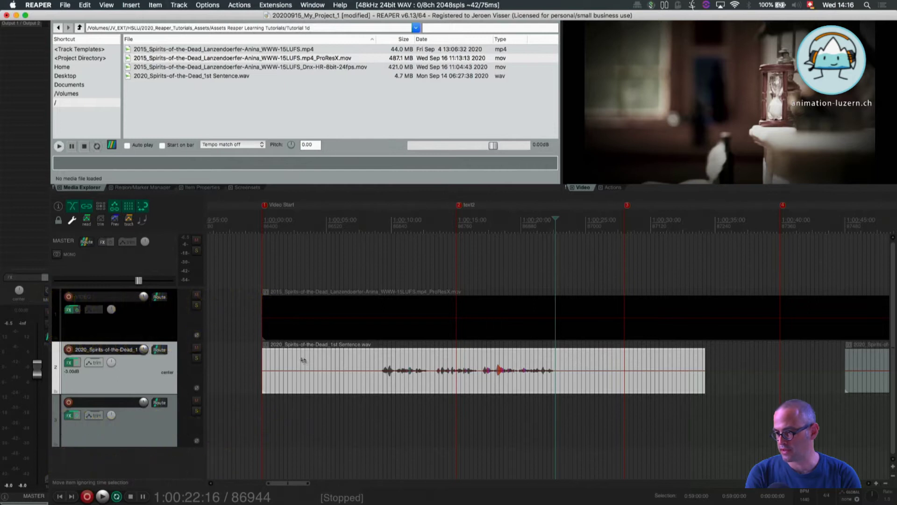
pyautogui.moveTo(263, 352)
pyautogui.mouseDown()
pyautogui.moveTo(355, 362)
pyautogui.moveTo(253, 356)
pyautogui.mouseUp()
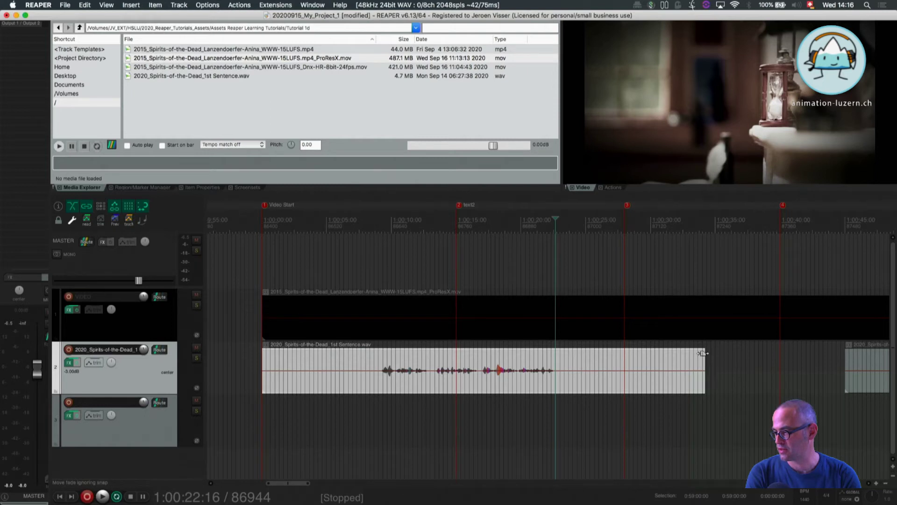
pyautogui.moveTo(702, 353)
pyautogui.mouseDown()
pyautogui.moveTo(581, 349)
pyautogui.moveTo(707, 362)
pyautogui.moveTo(685, 376)
pyautogui.moveTo(560, 377)
pyautogui.mouseUp()
pyautogui.moveTo(263, 382); pyautogui.dragTo(370, 386)
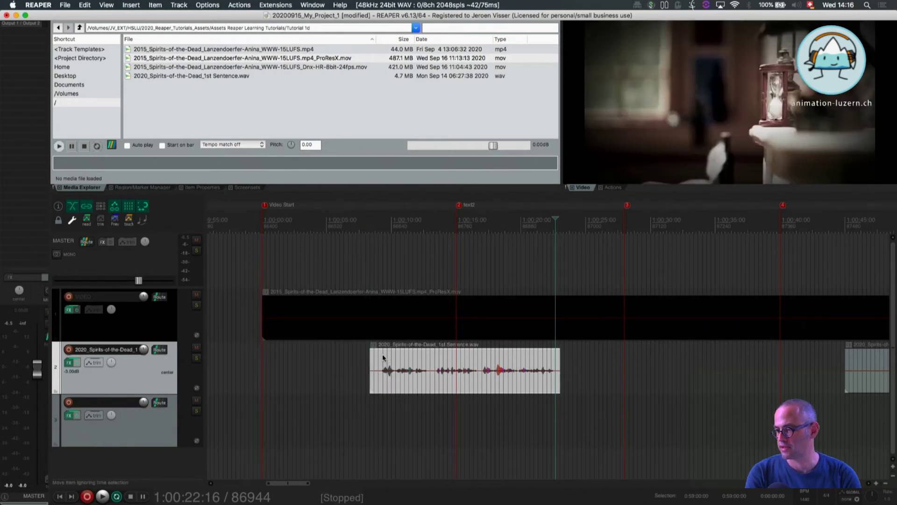
pyautogui.moveTo(374, 353)
pyautogui.mouseDown()
pyautogui.moveTo(391, 353)
pyautogui.moveTo(375, 351)
pyautogui.mouseUp()
pyautogui.moveTo(370, 356); pyautogui.dragTo(355, 357)
# Try fade-ins and a fade-out at the clip's edges, undoing each one
pyautogui.click(383, 365)
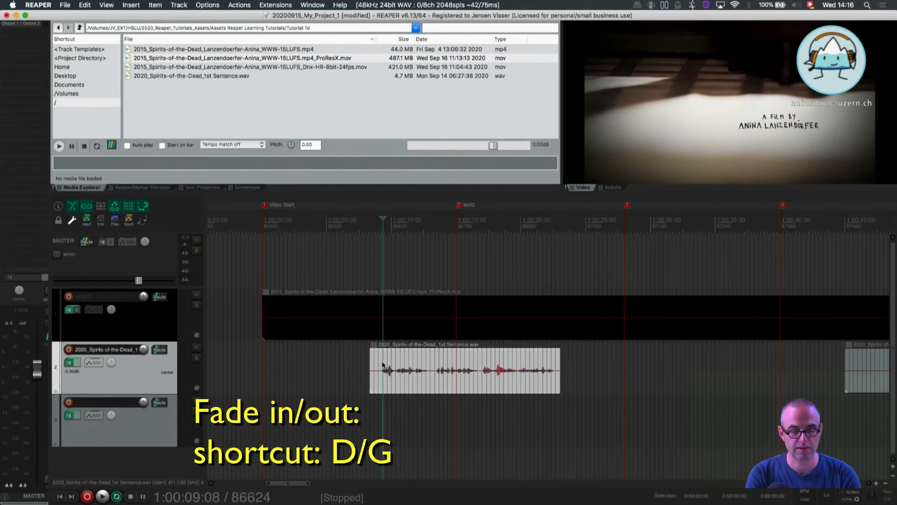
pyautogui.press('d')
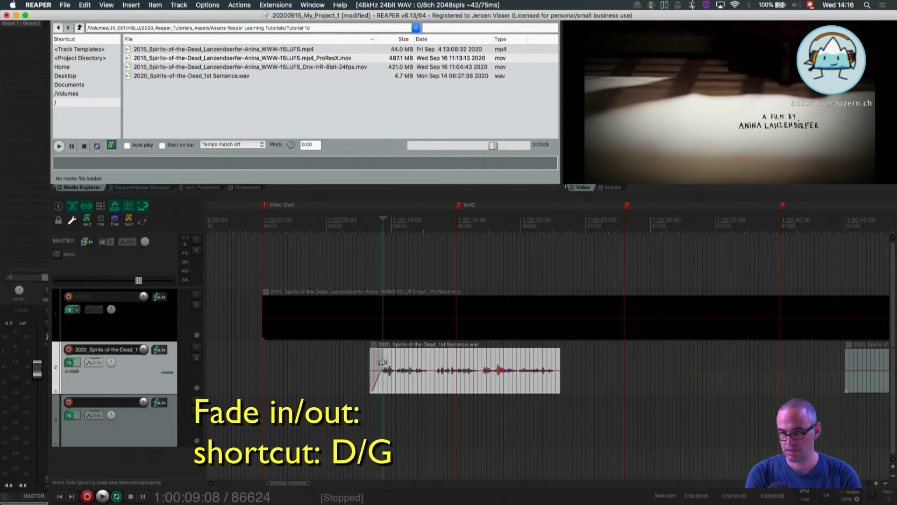
pyautogui.press('super+z')
pyautogui.click(548, 370)
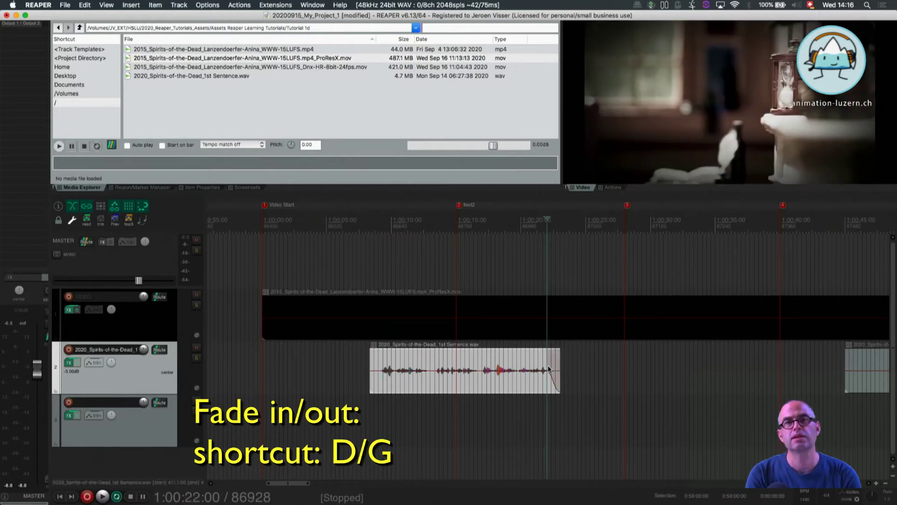
pyautogui.press('super+z')
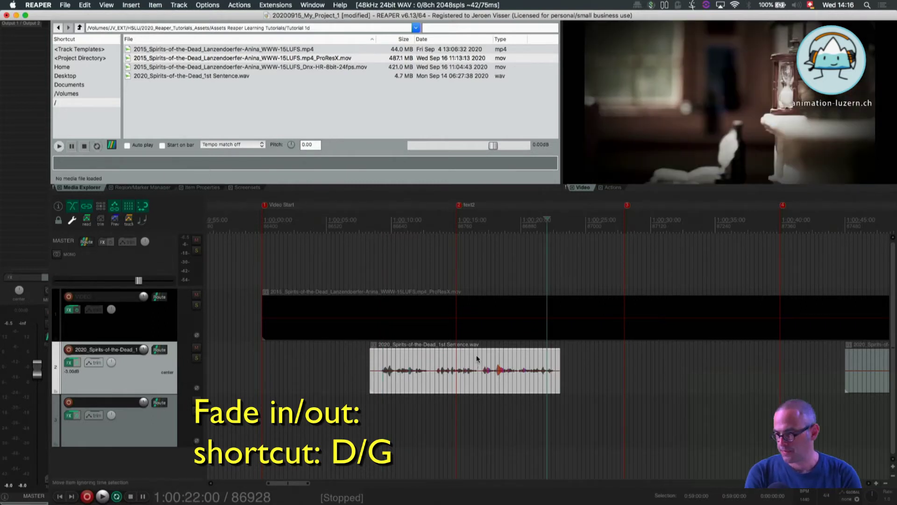
pyautogui.moveTo(382, 365); pyautogui.dragTo(382, 364)
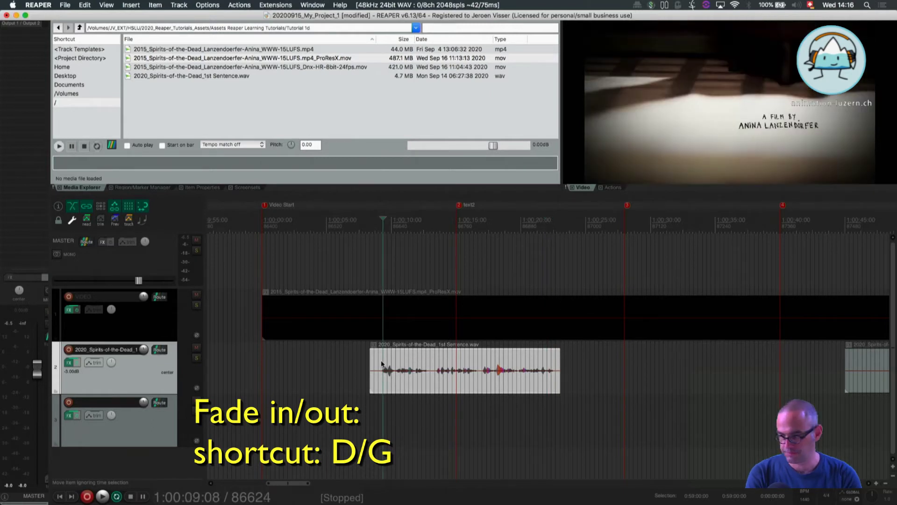
pyautogui.press('d')
pyautogui.press('super+z')
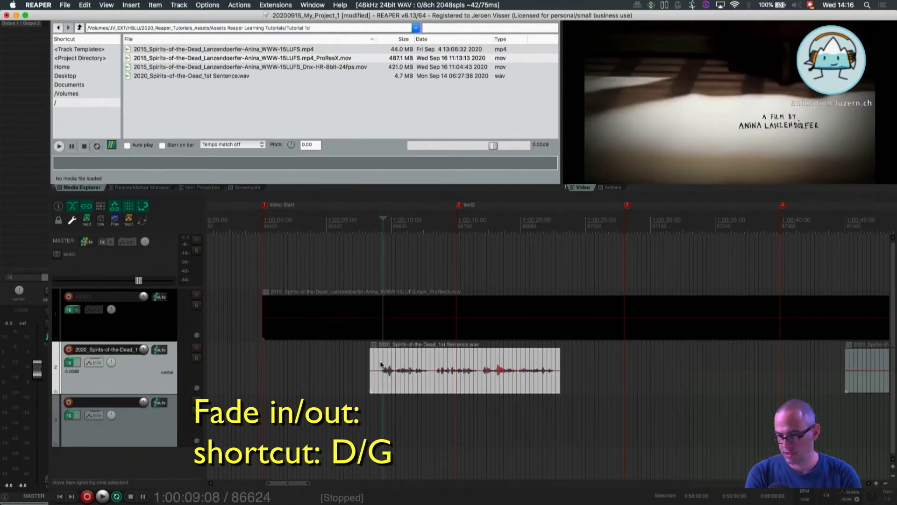
# Trim the start at 1:00:09, restore it, then shift the 1st Sentence item later
pyautogui.click(379, 365)
pyautogui.press('a')
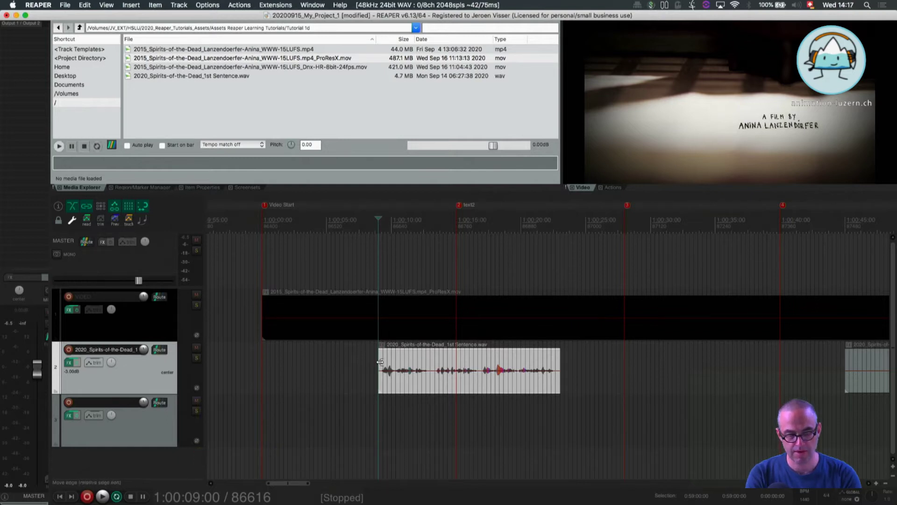
pyautogui.moveTo(380, 361); pyautogui.dragTo(370, 362)
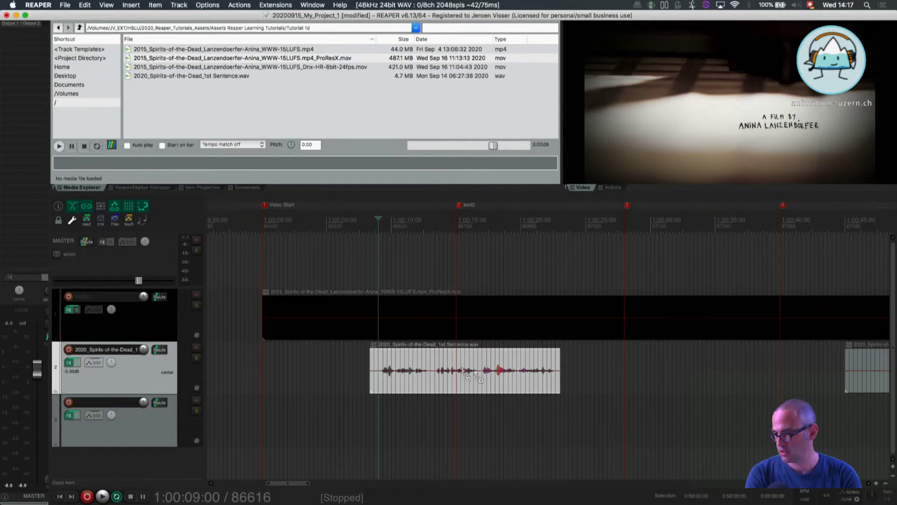
pyautogui.click(546, 368)
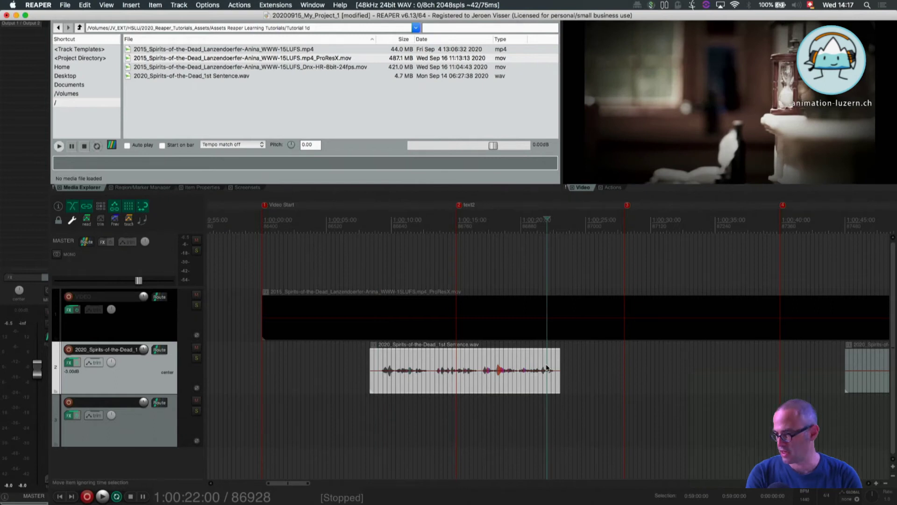
pyautogui.moveTo(380, 359)
pyautogui.mouseDown()
pyautogui.moveTo(440, 367)
pyautogui.moveTo(393, 367)
pyautogui.mouseUp()
# Mark a time range over the spoken phrase, then try and undo both a split and a trim to it
pyautogui.click(388, 366)
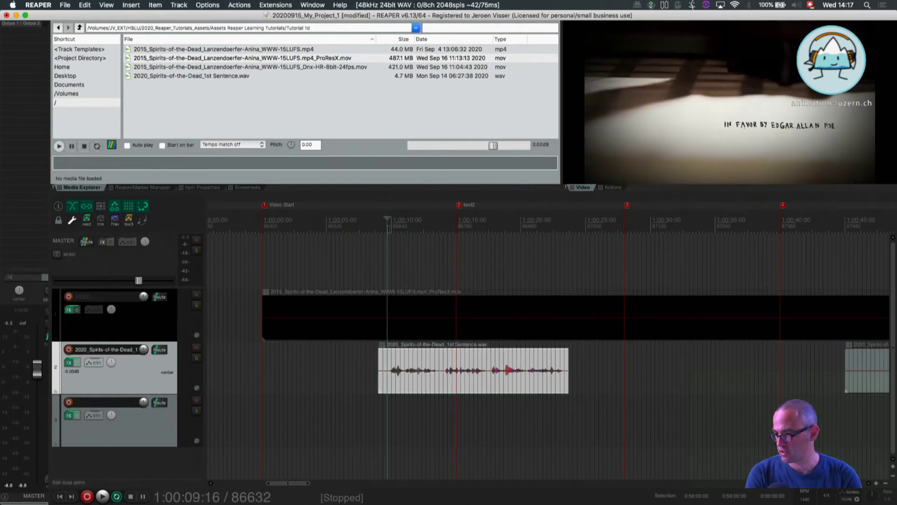
pyautogui.moveTo(388, 249); pyautogui.dragTo(564, 249)
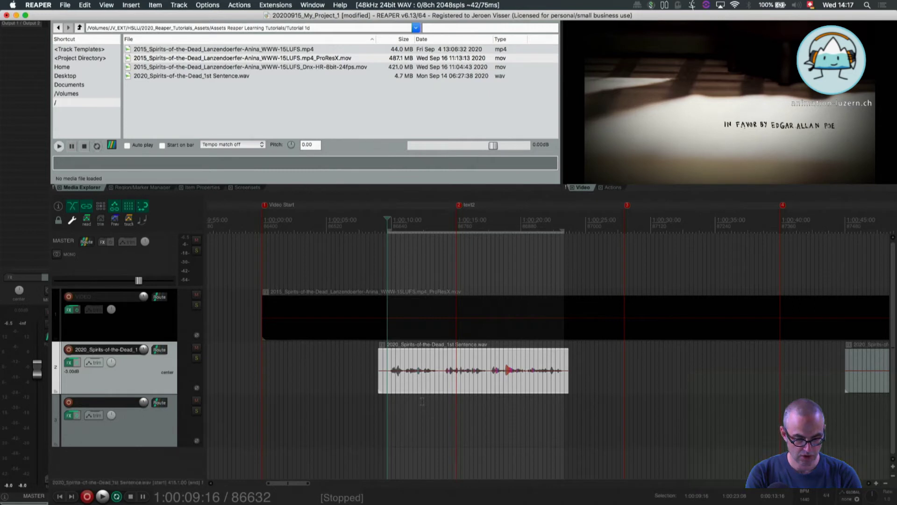
pyautogui.press('s')
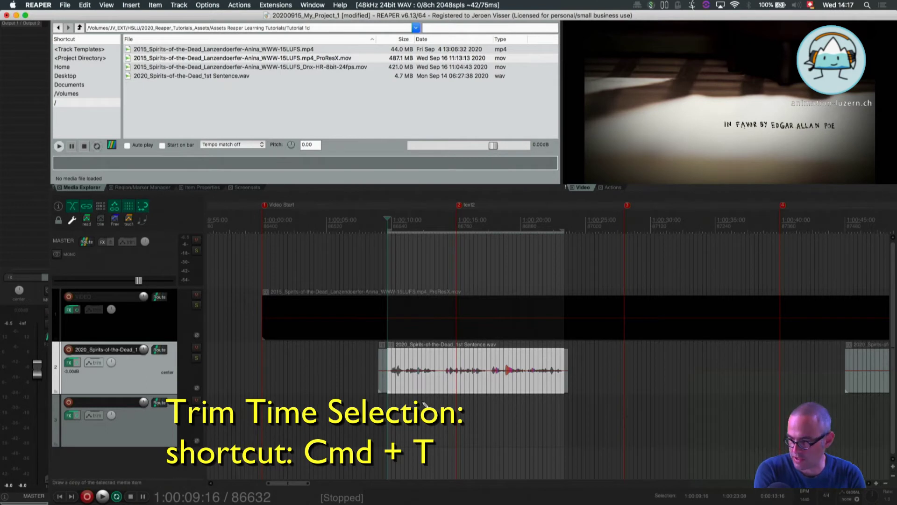
pyautogui.press('super+z')
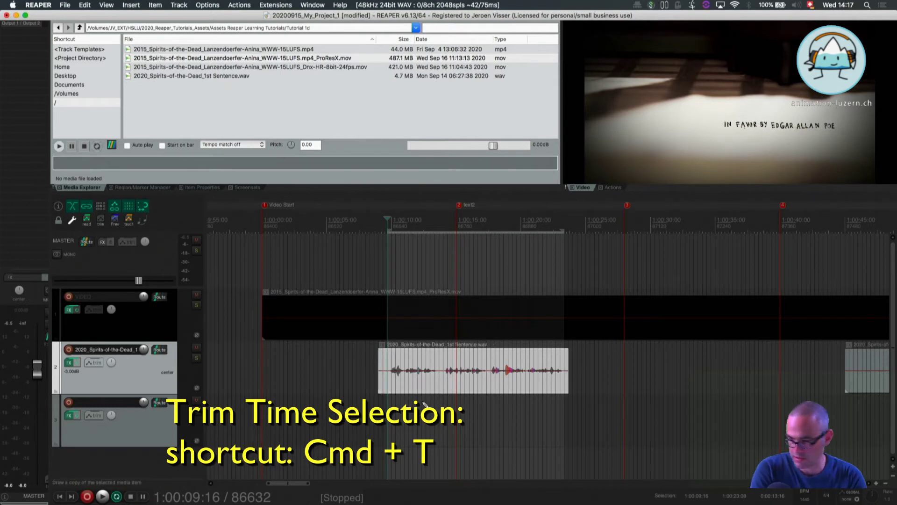
pyautogui.press('super+t')
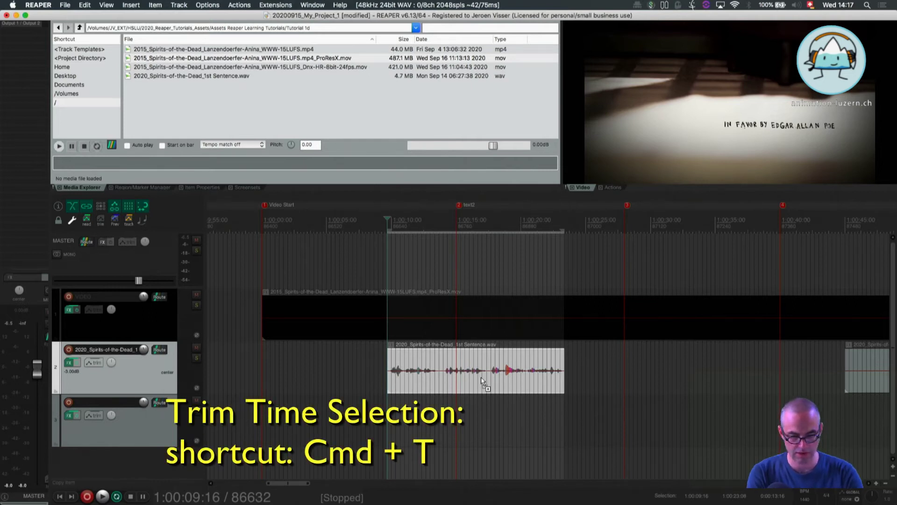
pyautogui.press('super+z')
pyautogui.press('super+z')
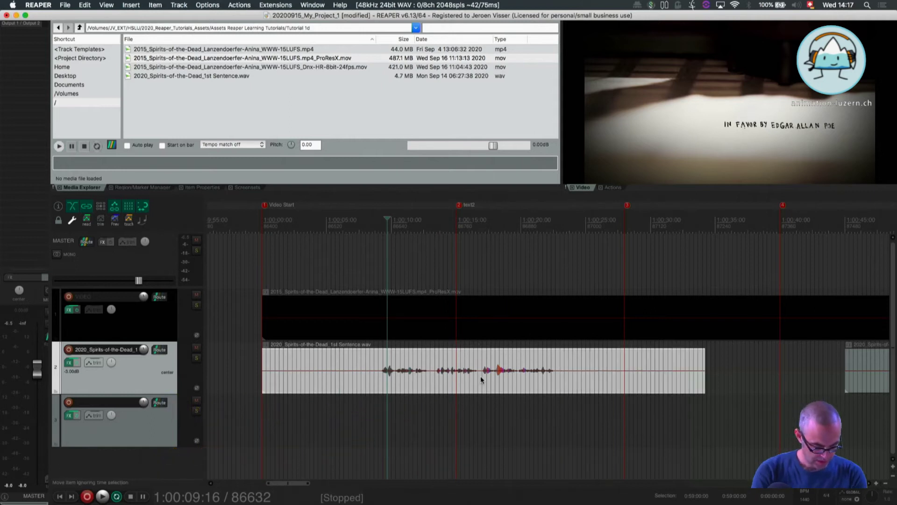
# Copy the voice-over take later along track 2, undoing a stray copy onto track 3
pyautogui.click(464, 382)
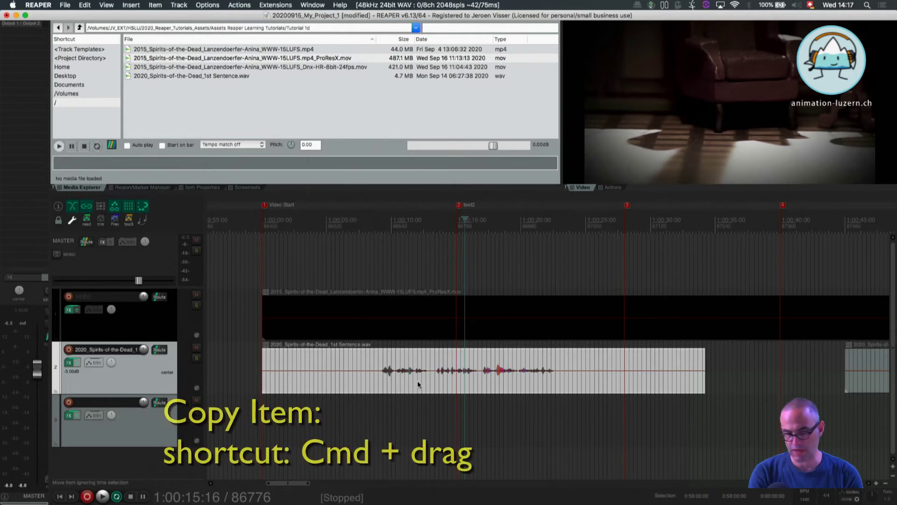
pyautogui.moveTo(418, 381); pyautogui.dragTo(417, 427)
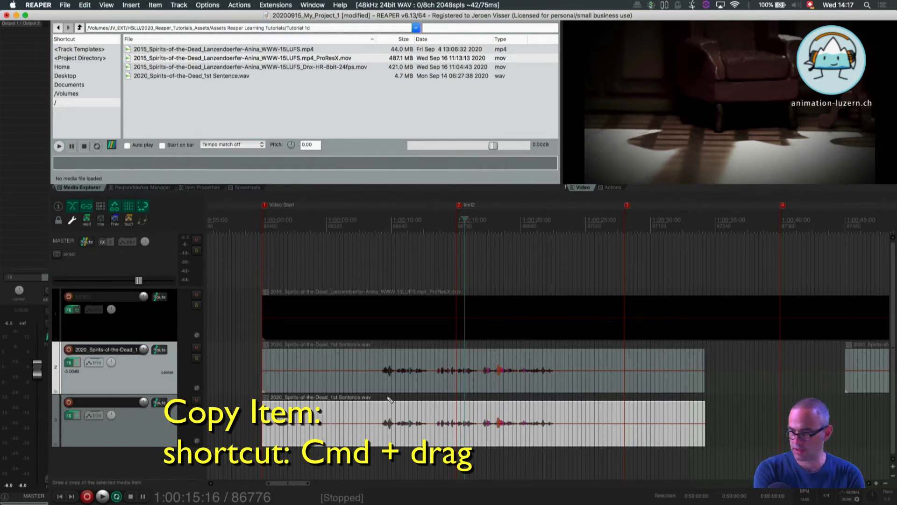
pyautogui.press('super+z')
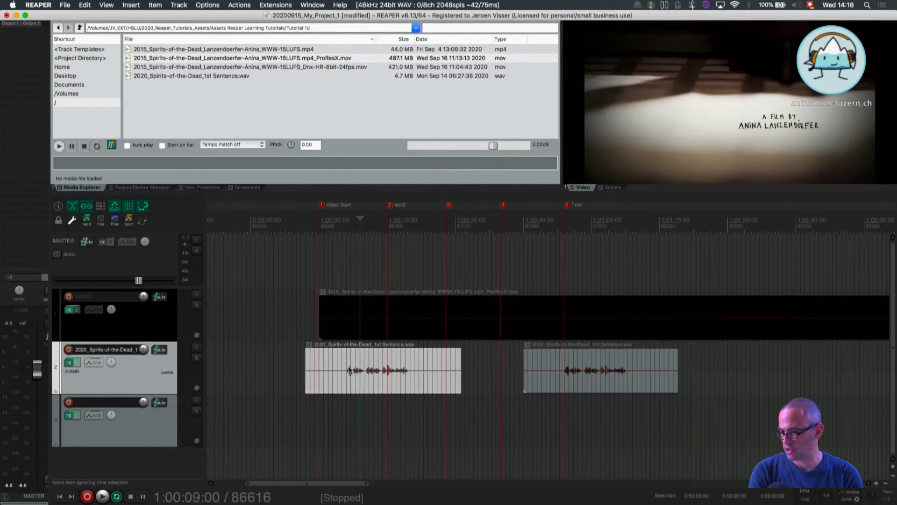
pyautogui.moveTo(341, 353); pyautogui.dragTo(772, 378)
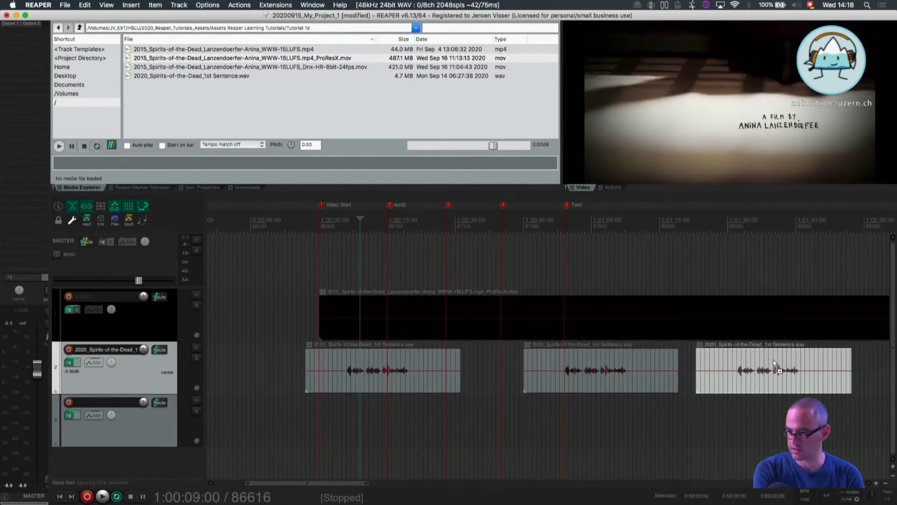
pyautogui.press('super+z')
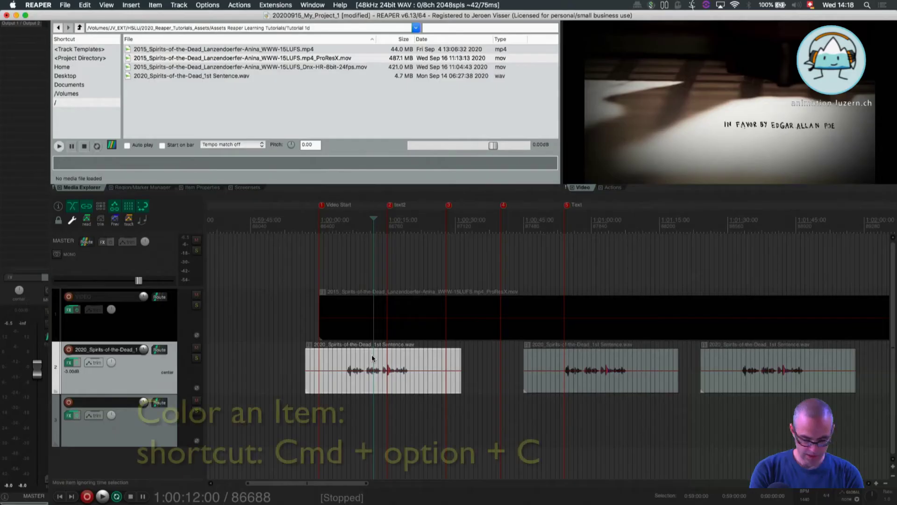
# Colour the first voice-over take yellow using the colour chooser
pyautogui.click(357, 355)
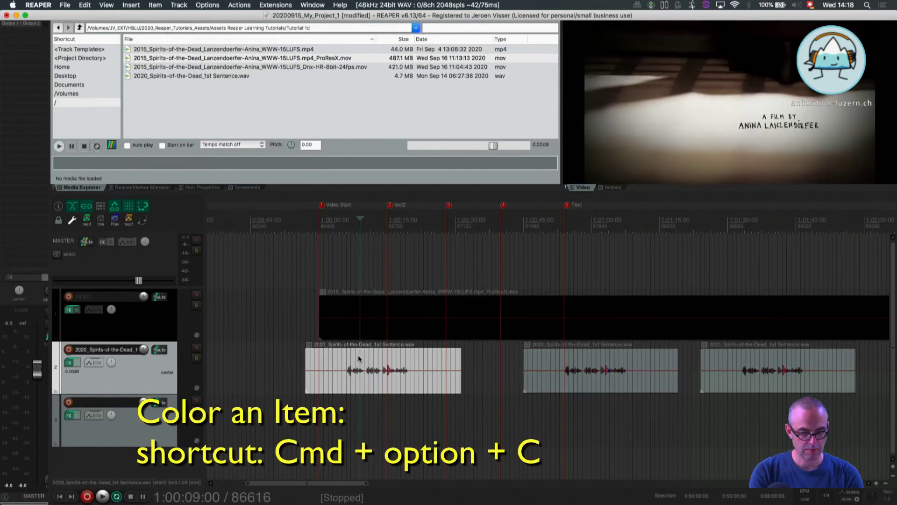
pyautogui.press('super+alt+c')
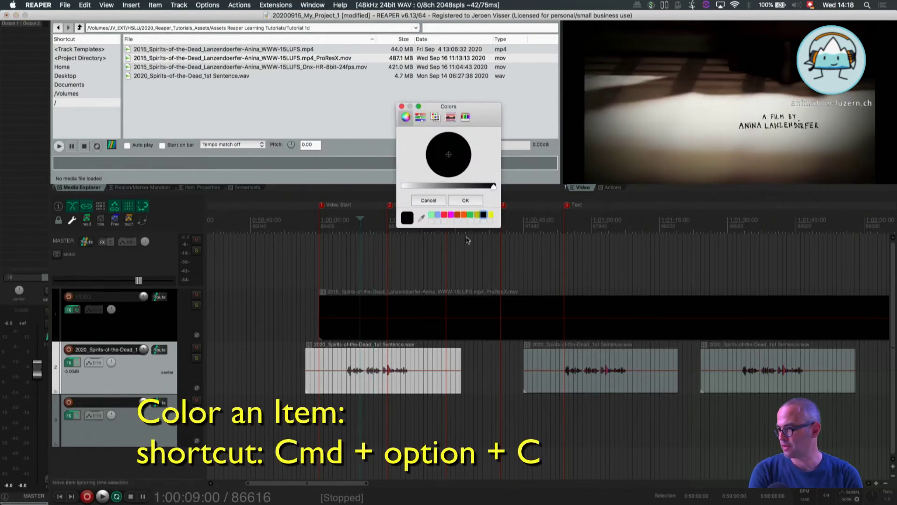
pyautogui.click(490, 215)
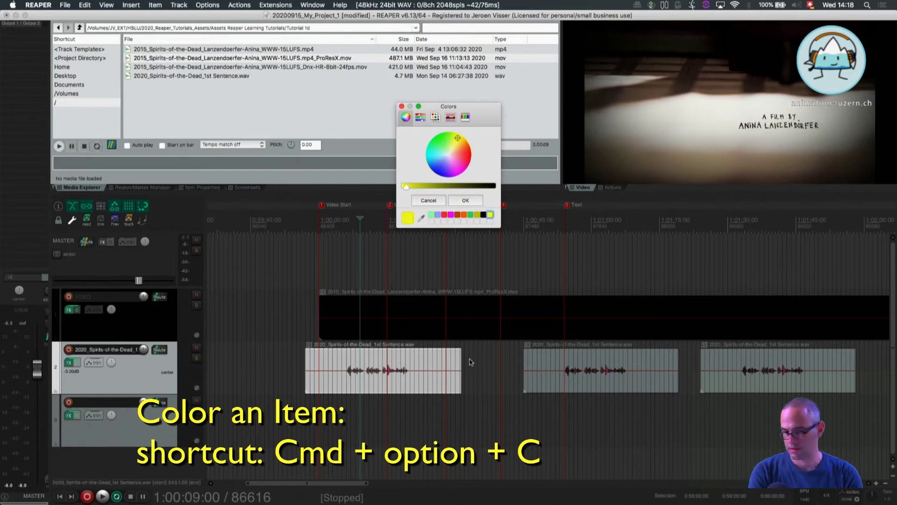
pyautogui.click(466, 200)
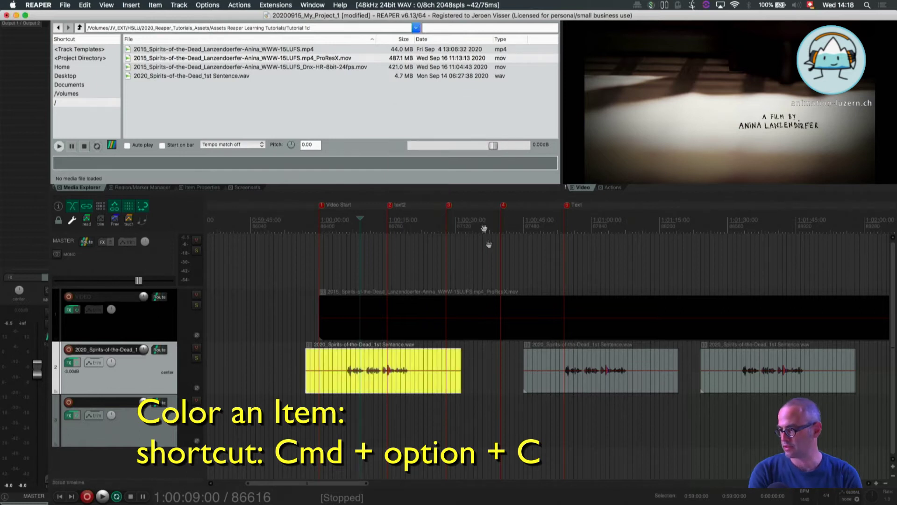
# Select the second take and dismiss its colour chooser without changes
pyautogui.click(577, 366)
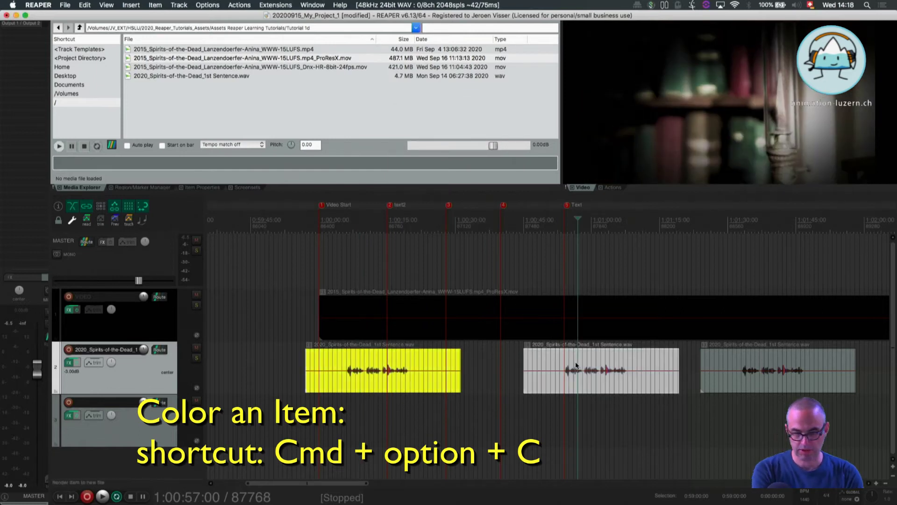
pyautogui.press('super+alt+c')
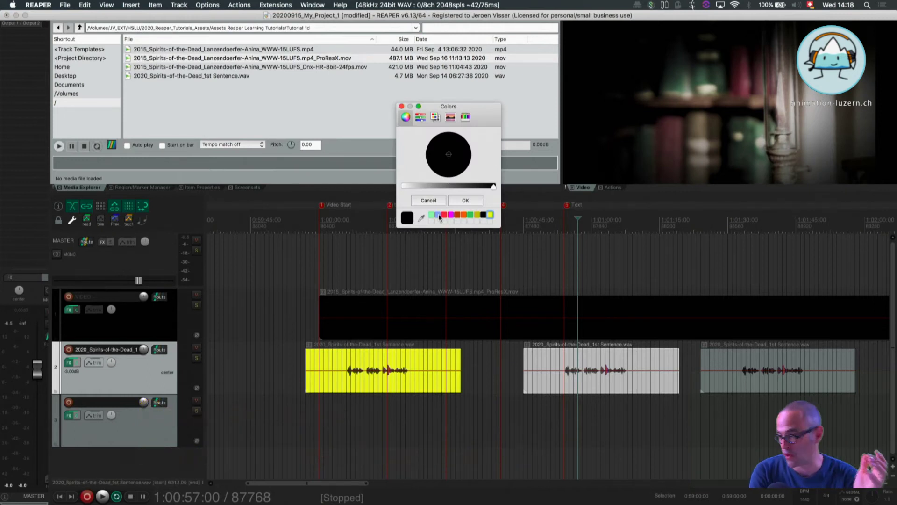
pyautogui.press('Escape')
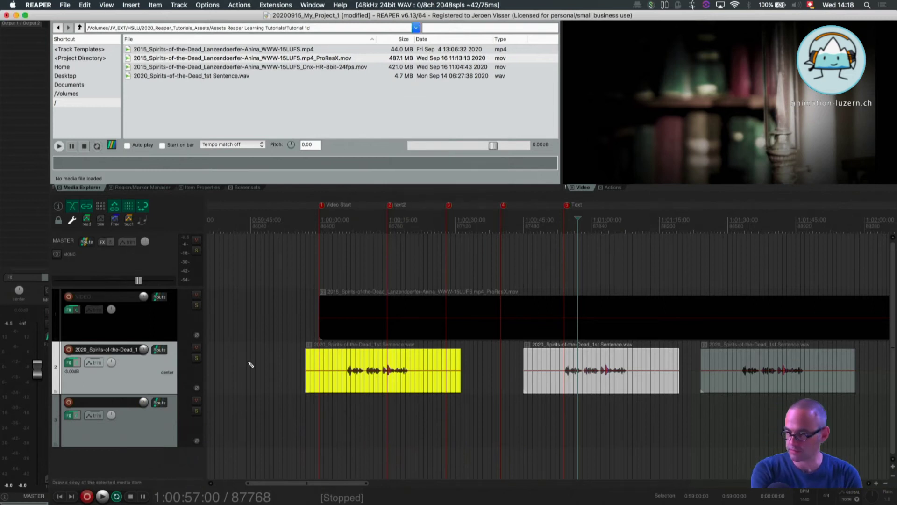
# Reset the first take's colour, then colour all three voice-over takes orange
pyautogui.click(250, 359)
pyautogui.press('super+z')
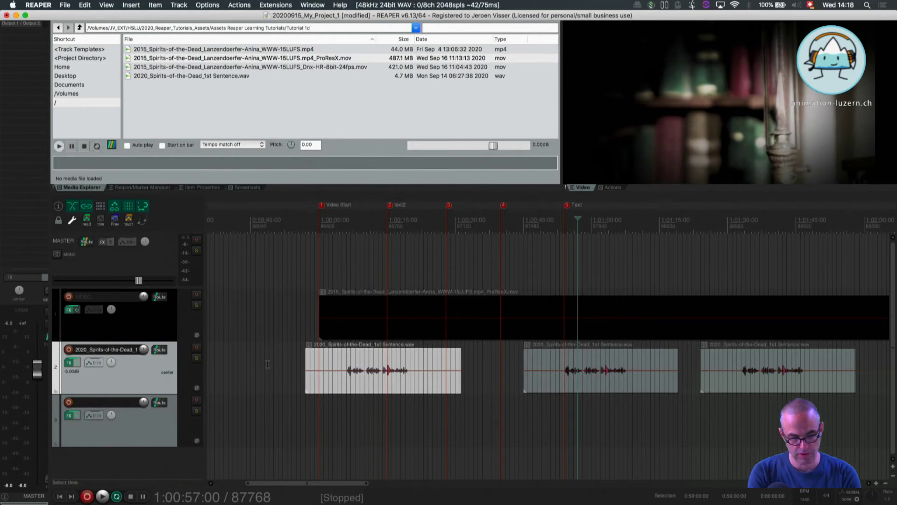
pyautogui.moveTo(268, 364); pyautogui.dragTo(748, 388)
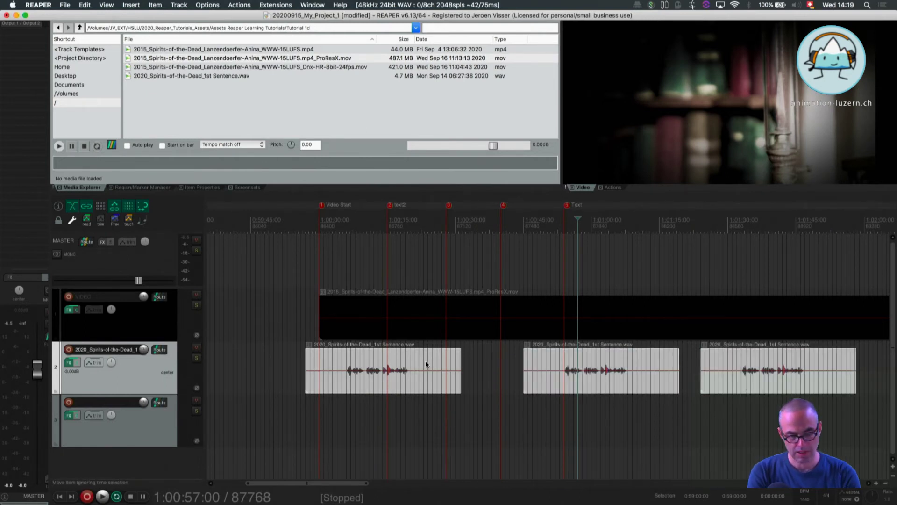
pyautogui.hotkey('shift', 'c')
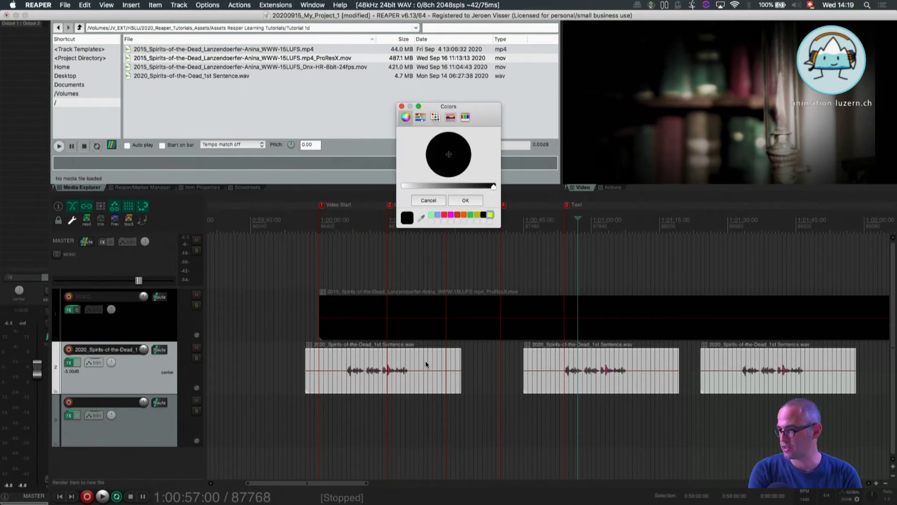
pyautogui.click(457, 215)
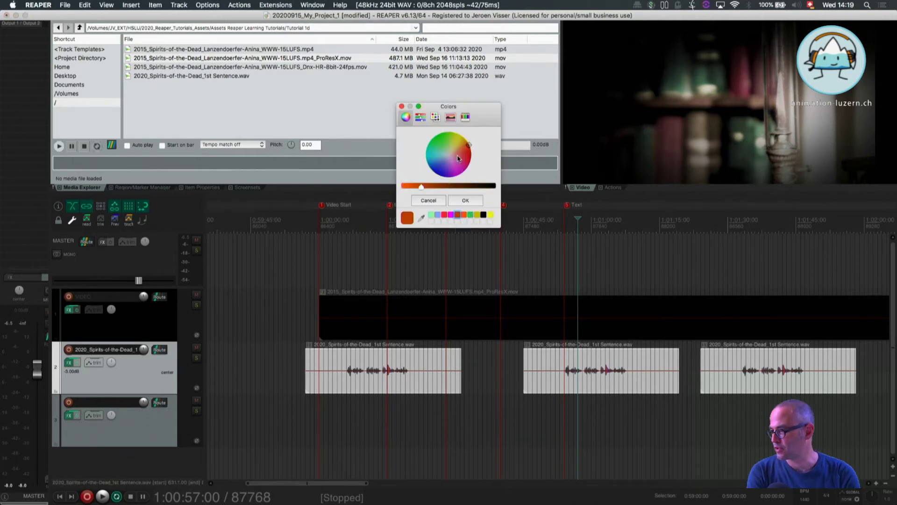
pyautogui.click(466, 200)
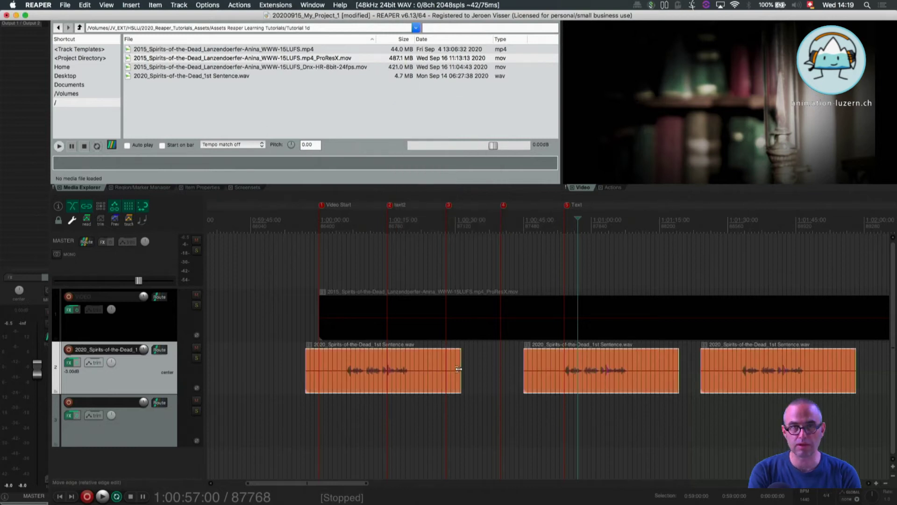
# Select only the middle take and colour it yellow
pyautogui.click(482, 364)
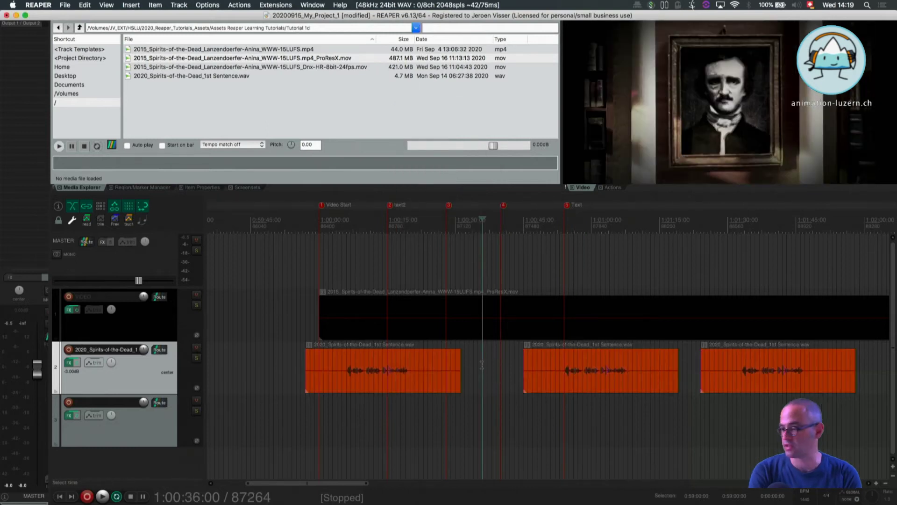
pyautogui.click(553, 361)
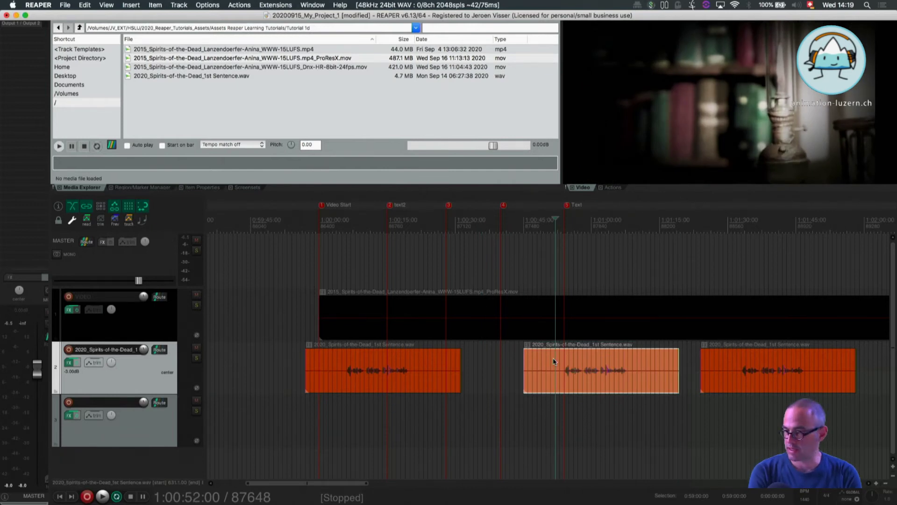
pyautogui.hotkey('shift', 'c')
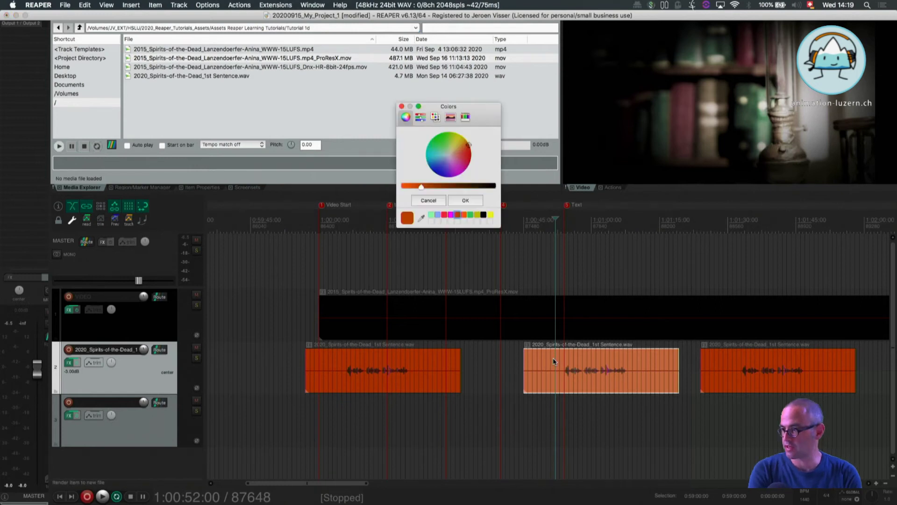
pyautogui.click(490, 214)
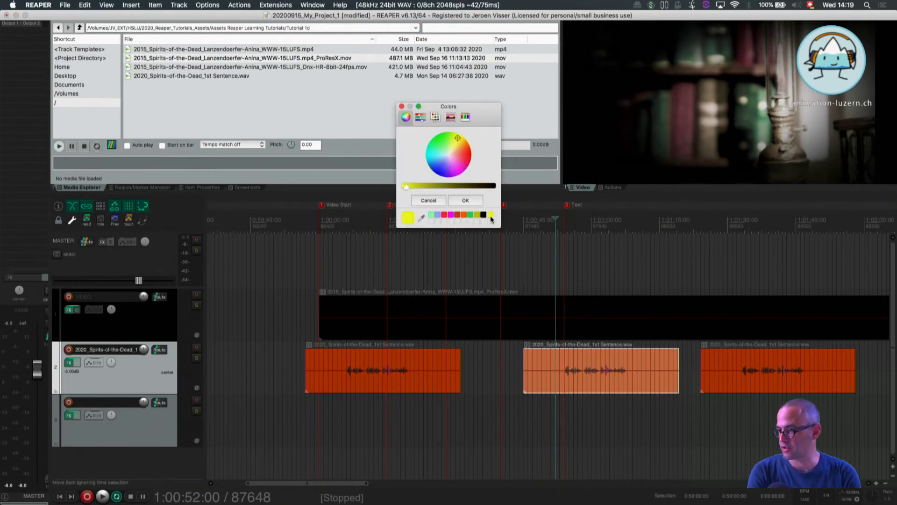
pyautogui.click(465, 200)
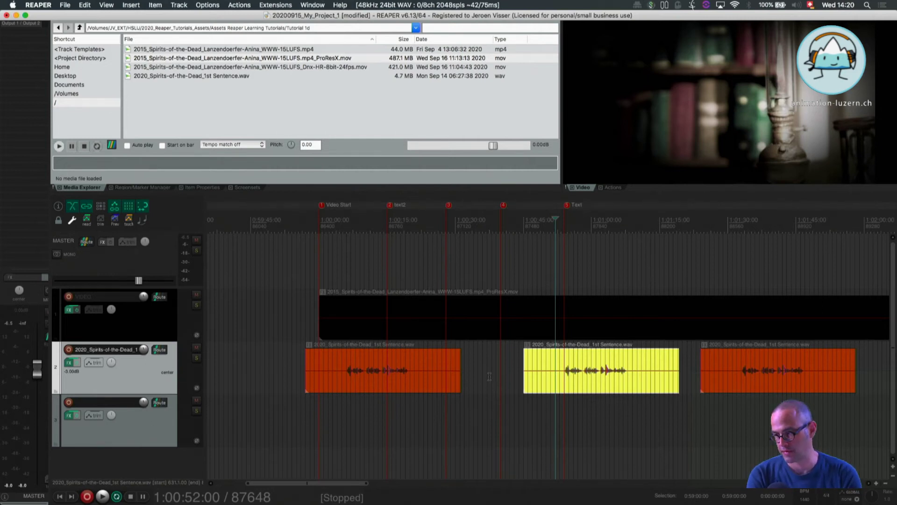
# Select the middle yellow take and change its colour to blue in the colour picker
pyautogui.click(434, 373)
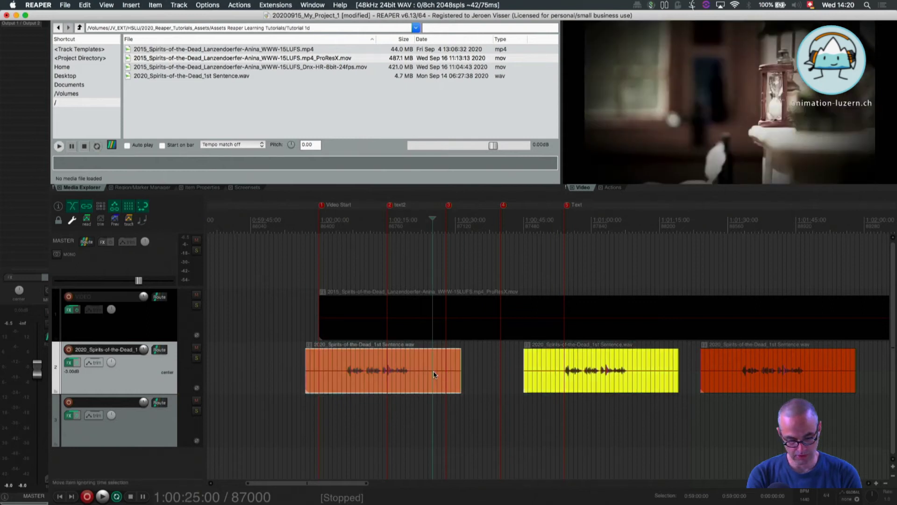
pyautogui.click(542, 359)
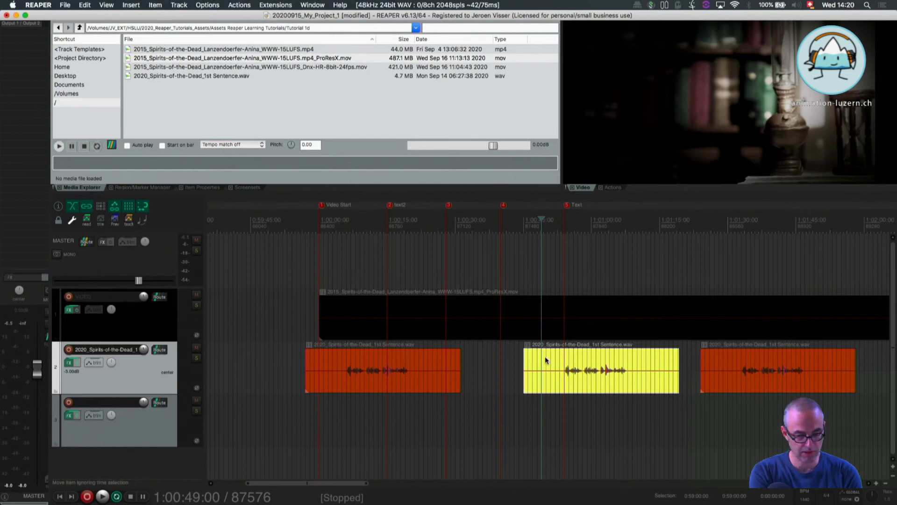
pyautogui.hotkey('ctrl', 'shift', 'c')
pyautogui.click(438, 170)
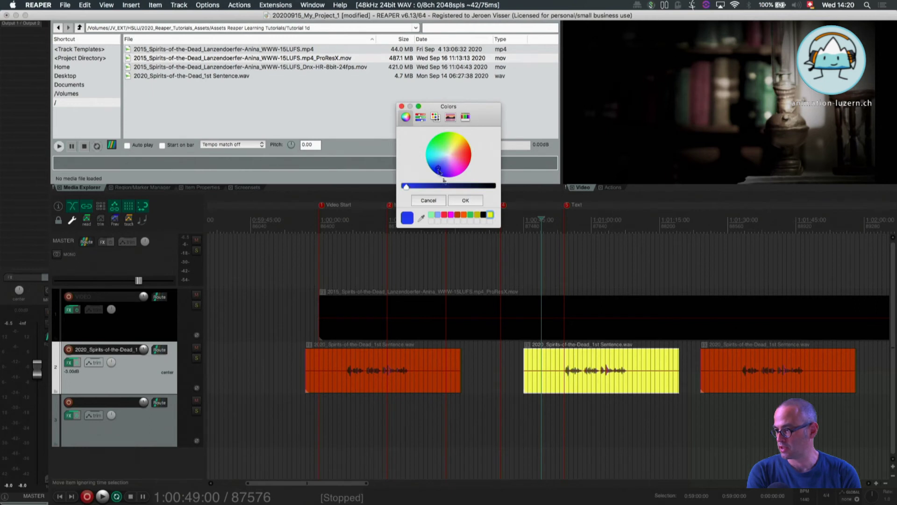
pyautogui.click(465, 200)
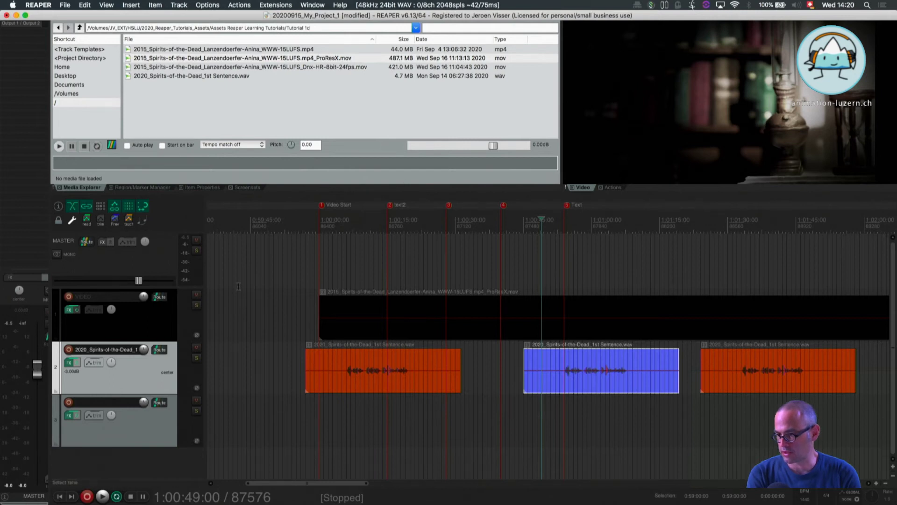
# Set a custom green colour on the voice-over track (track 2)
pyautogui.rightClick(122, 369)
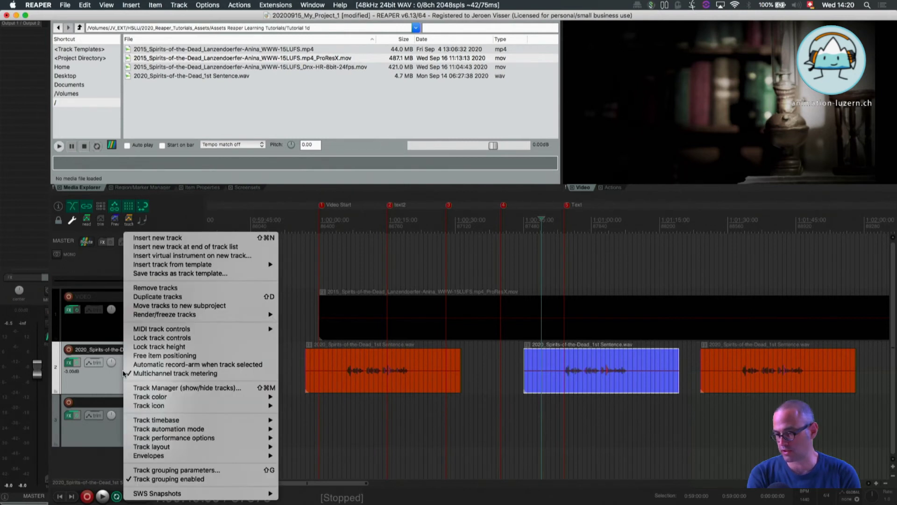
pyautogui.moveTo(146, 398)
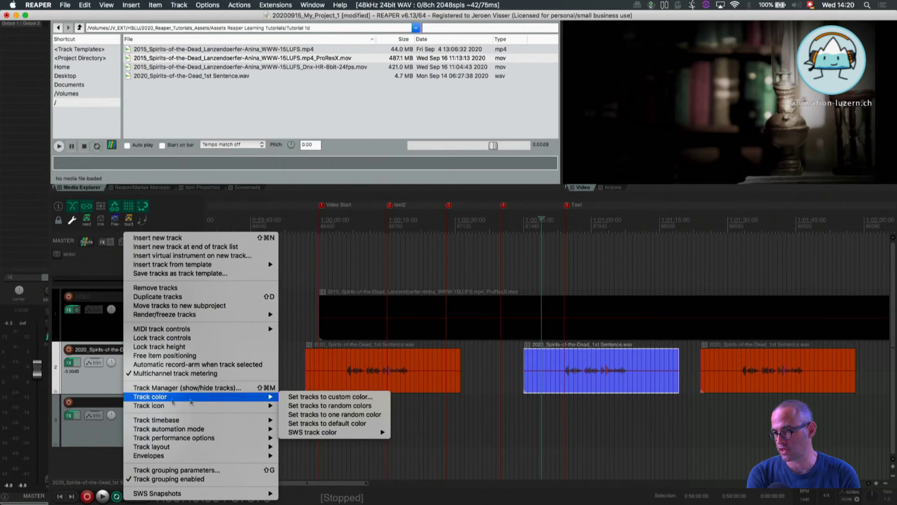
pyautogui.click(327, 398)
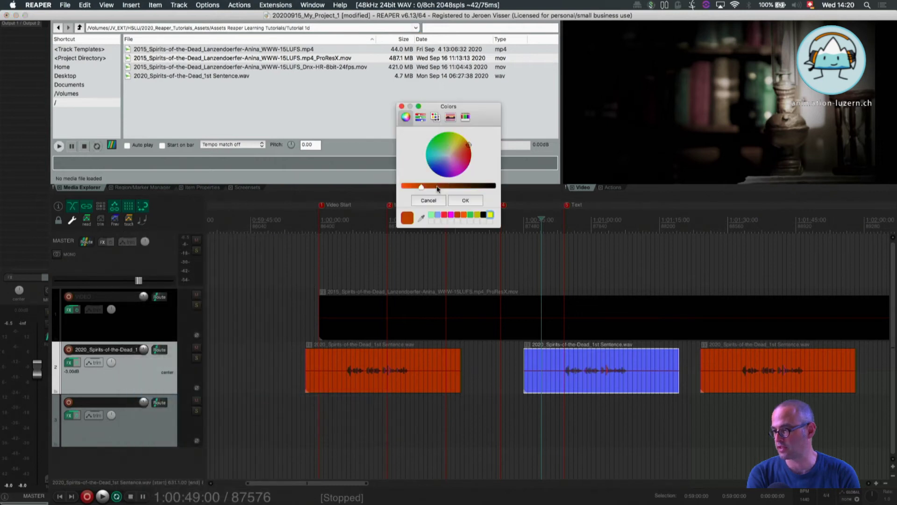
pyautogui.click(436, 136)
pyautogui.click(466, 200)
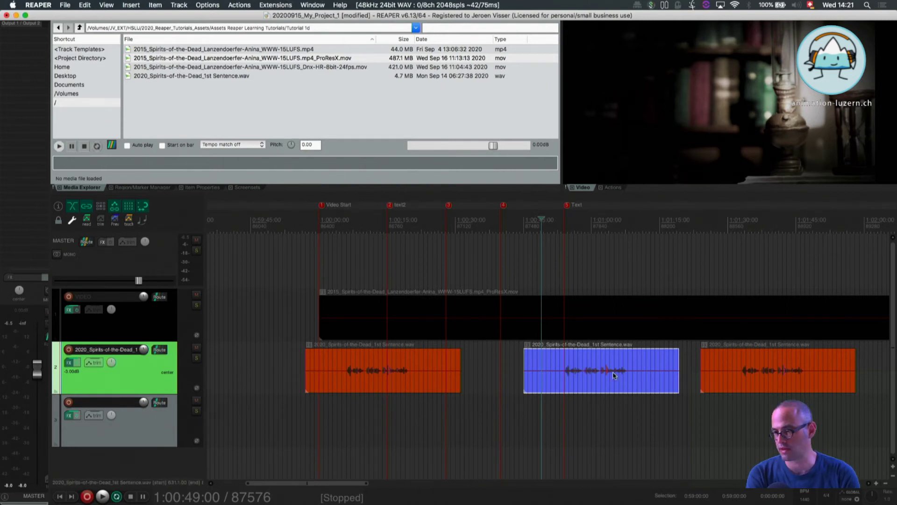
pyautogui.scroll(-8, 494, 391)
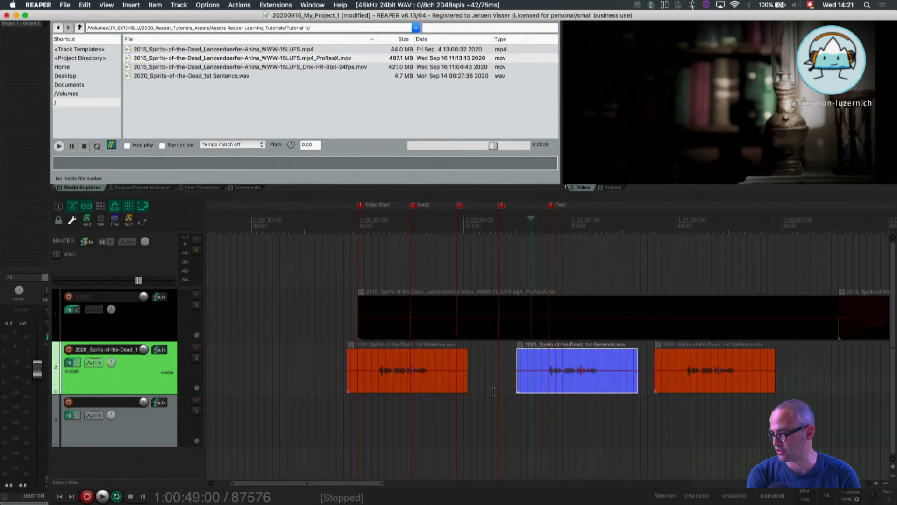
pyautogui.scroll(-3, 494, 391)
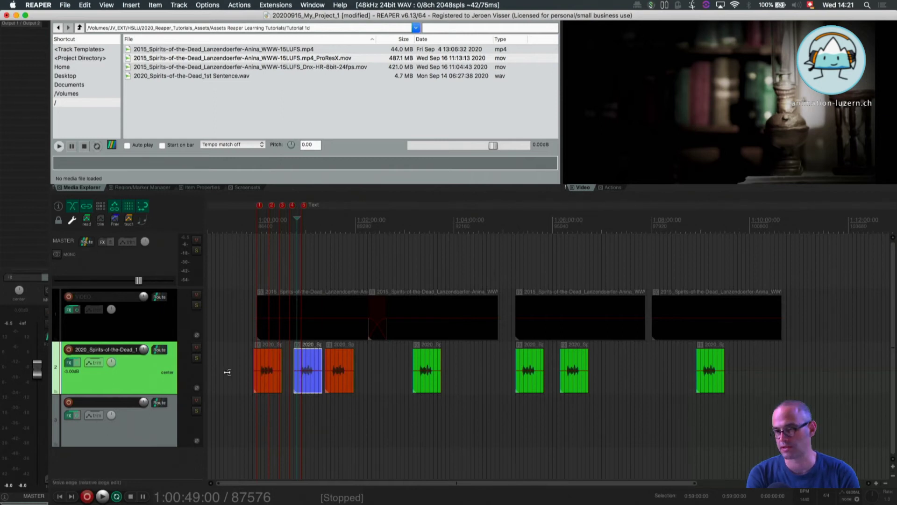
pyautogui.scroll(-2, 287, 381)
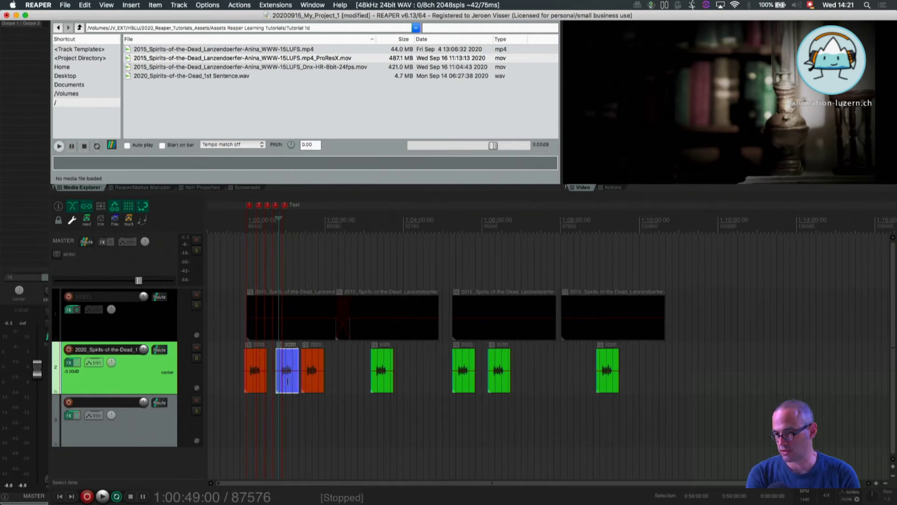
pyautogui.scroll(2, 288, 381)
pyautogui.scroll(5, 287, 381)
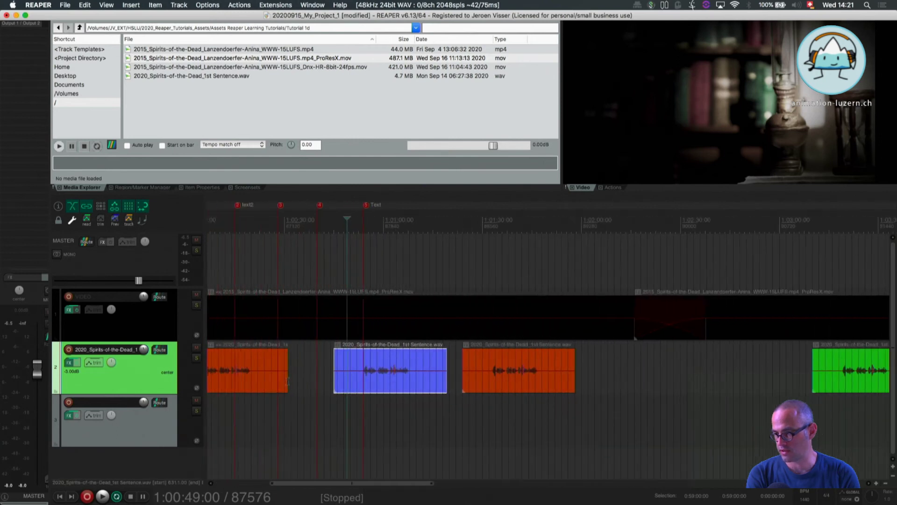
pyautogui.scroll(1, 287, 381)
pyautogui.scroll(1, 425, 384)
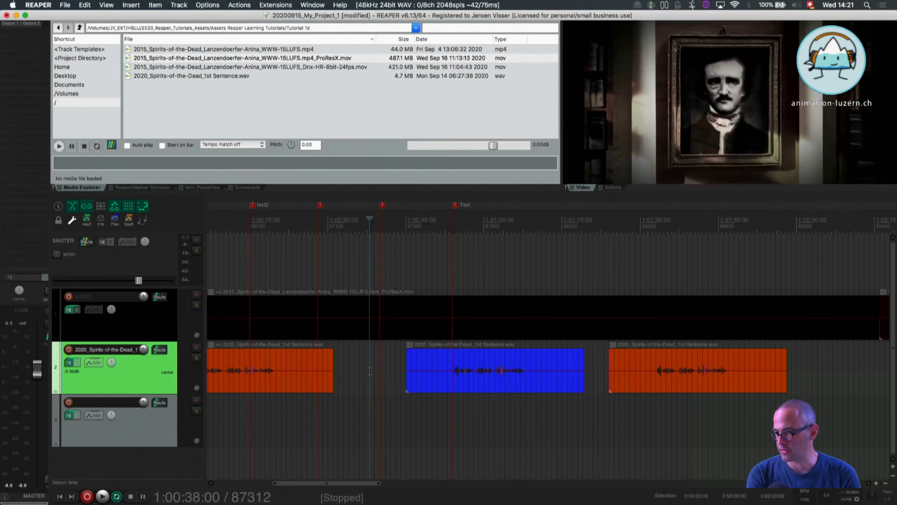
# Drag the third orange take from track 2 onto track 3, directly under the first take
pyautogui.scroll(-3, 328, 365)
pyautogui.click(327, 363)
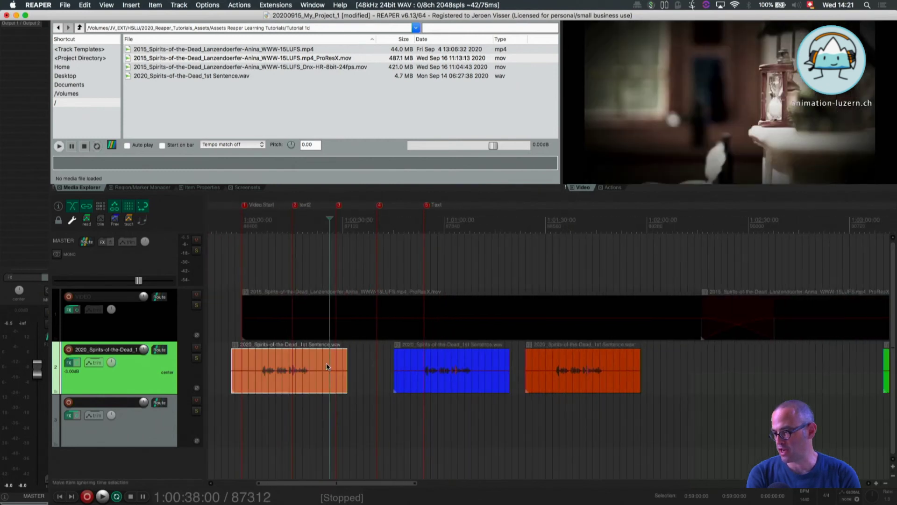
pyautogui.click(441, 363)
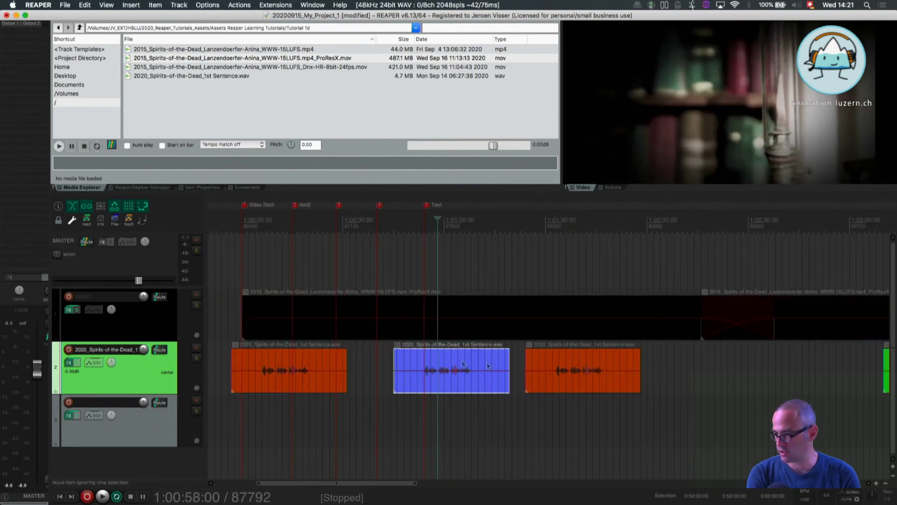
pyautogui.click(586, 385)
pyautogui.moveTo(575, 368); pyautogui.dragTo(248, 399)
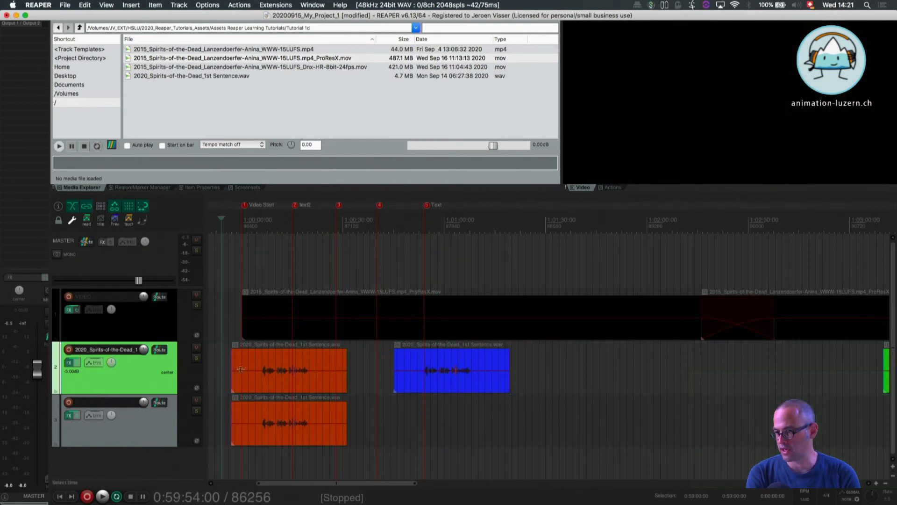
pyautogui.click(282, 370)
pyautogui.click(281, 422)
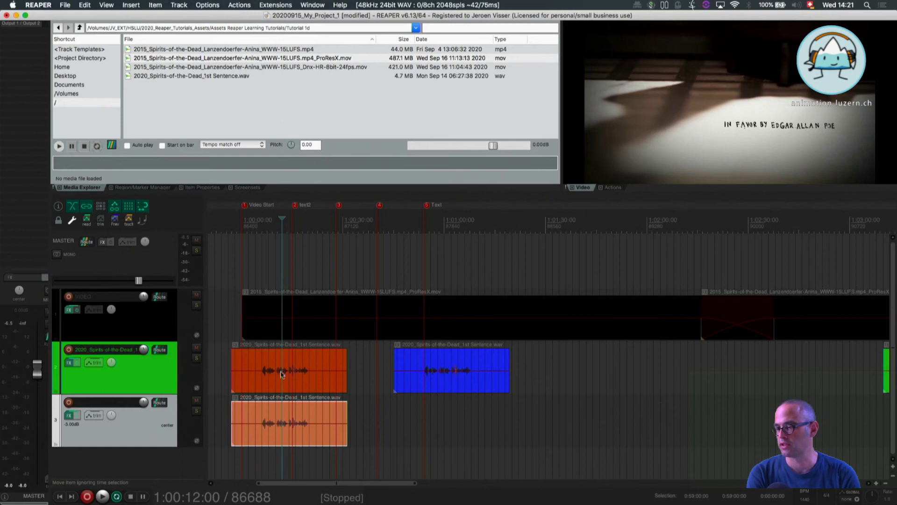
pyautogui.click(255, 359)
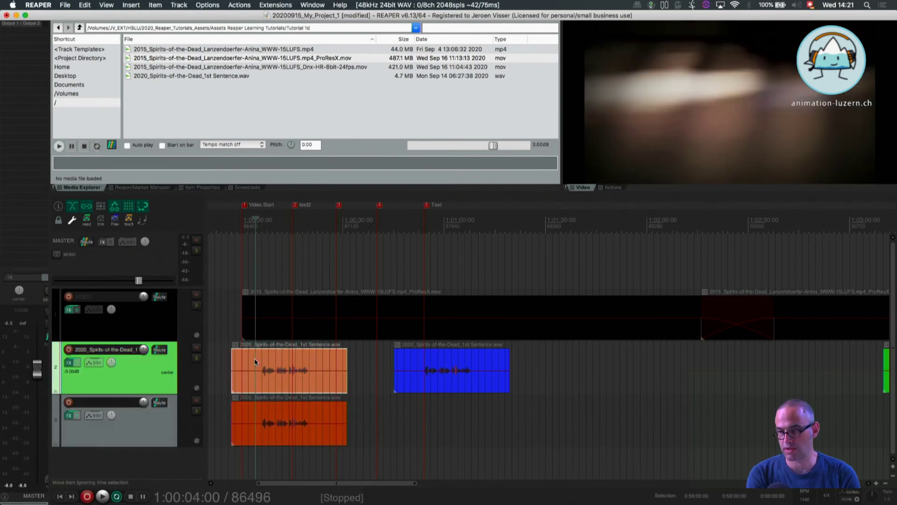
# Solo track 2 and play its take from just before the takes
pyautogui.click(196, 358)
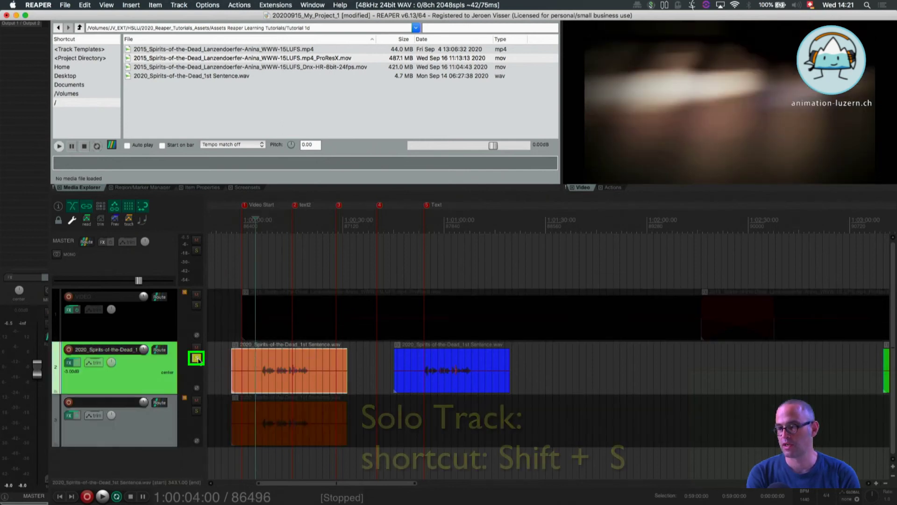
pyautogui.hotkey('shift', 's')
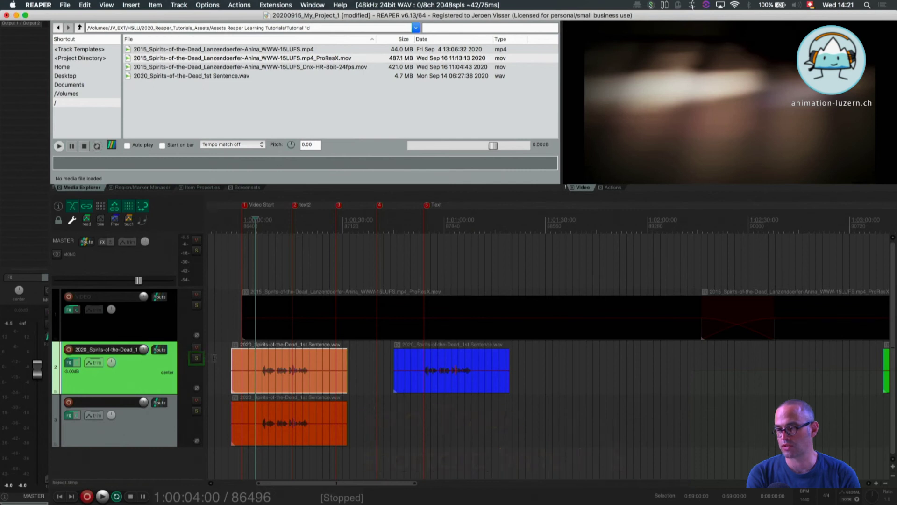
pyautogui.click(228, 359)
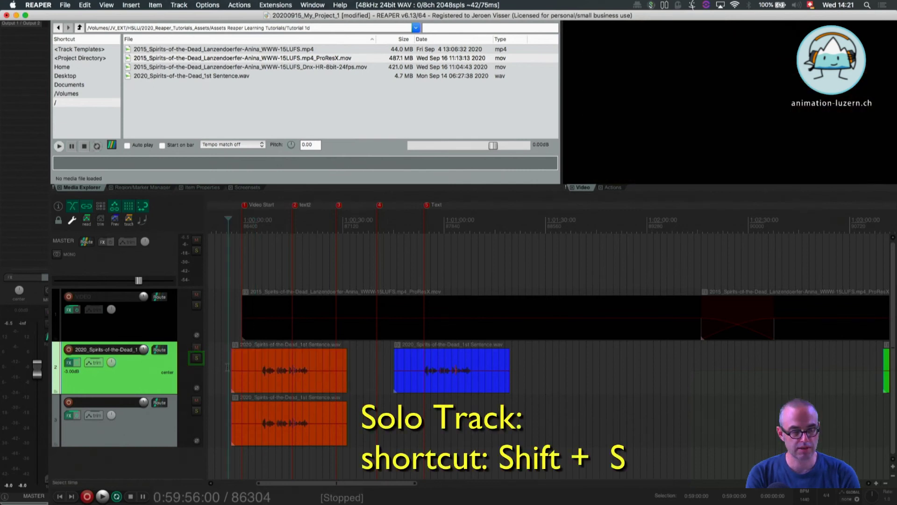
pyautogui.hotkey('shift', 's')
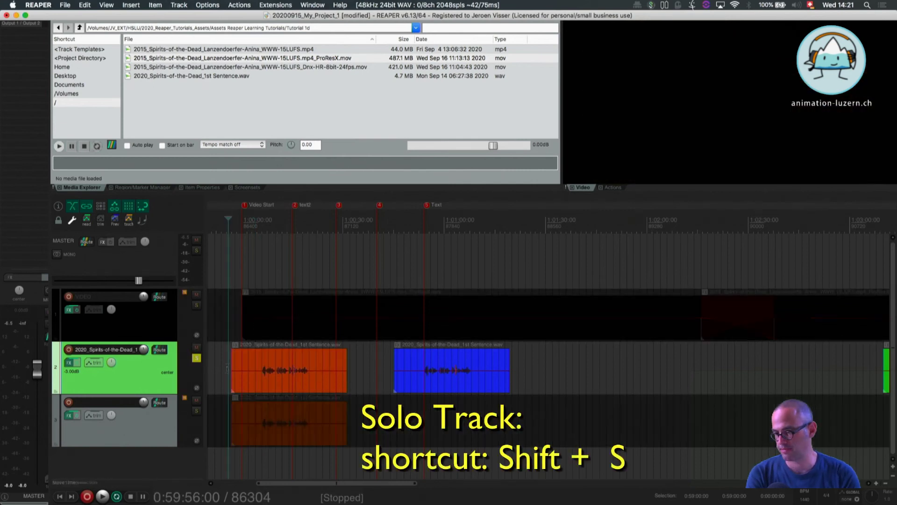
pyautogui.press('space')
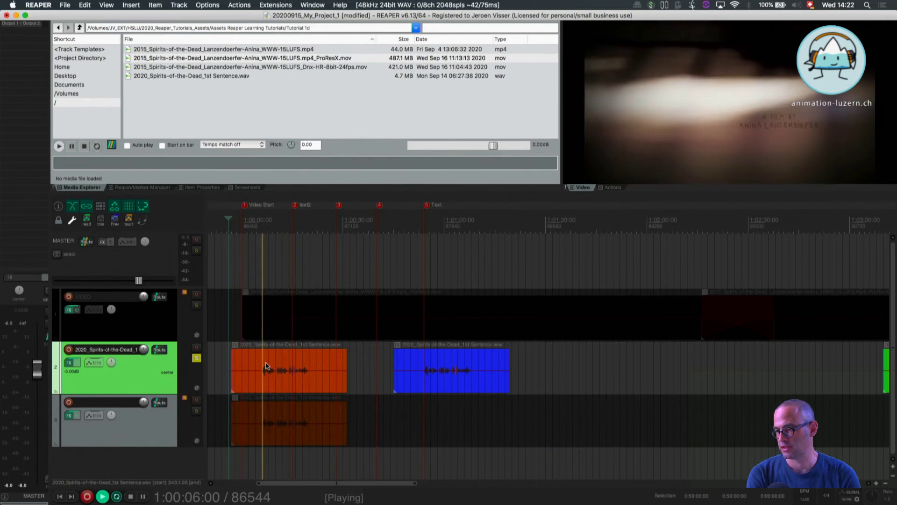
pyautogui.press('space')
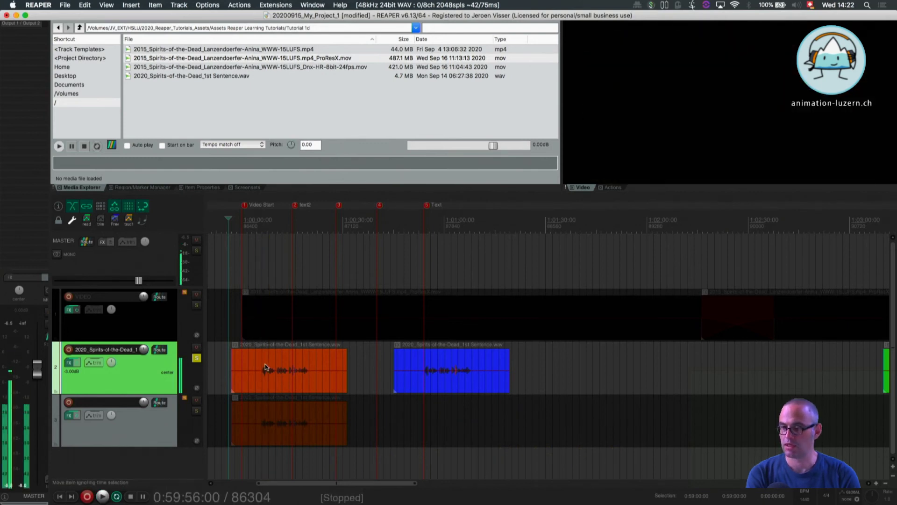
# Solo track 3, unsolo track 2, and play track 3's take alone
pyautogui.click(261, 370)
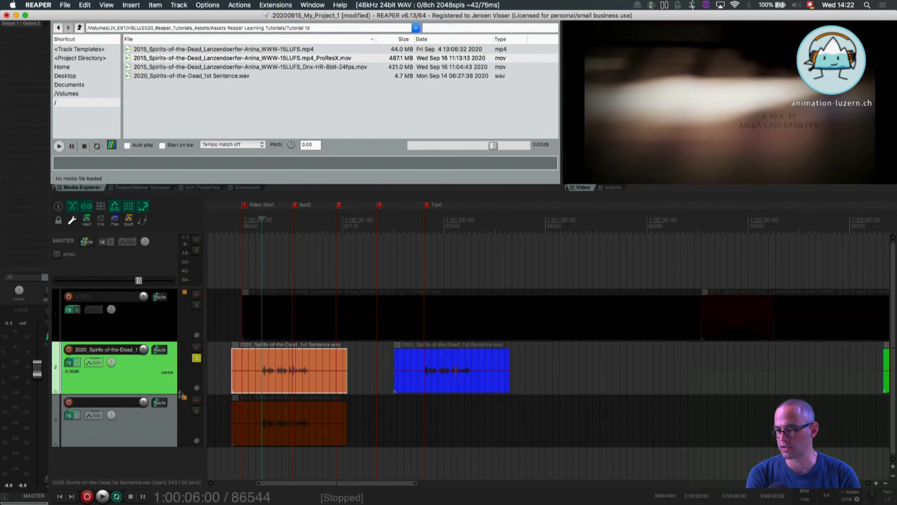
pyautogui.click(165, 423)
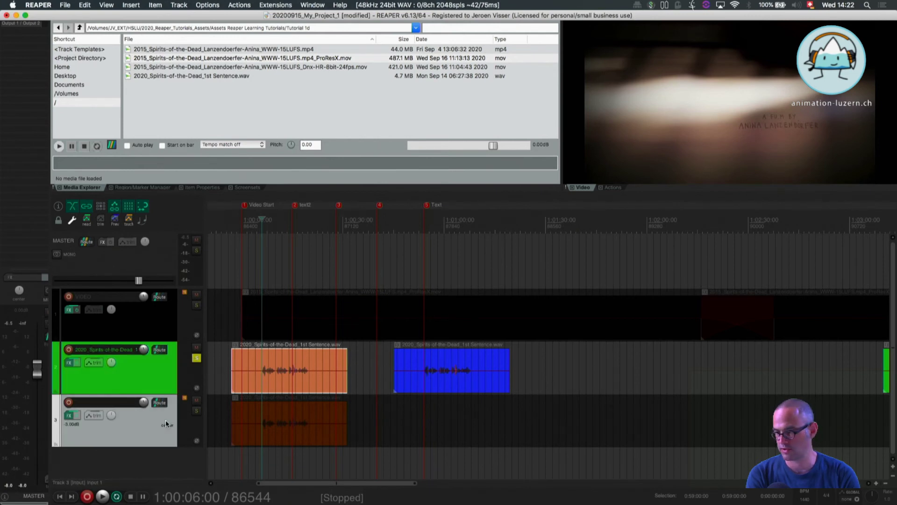
pyautogui.click(196, 411)
pyautogui.click(197, 359)
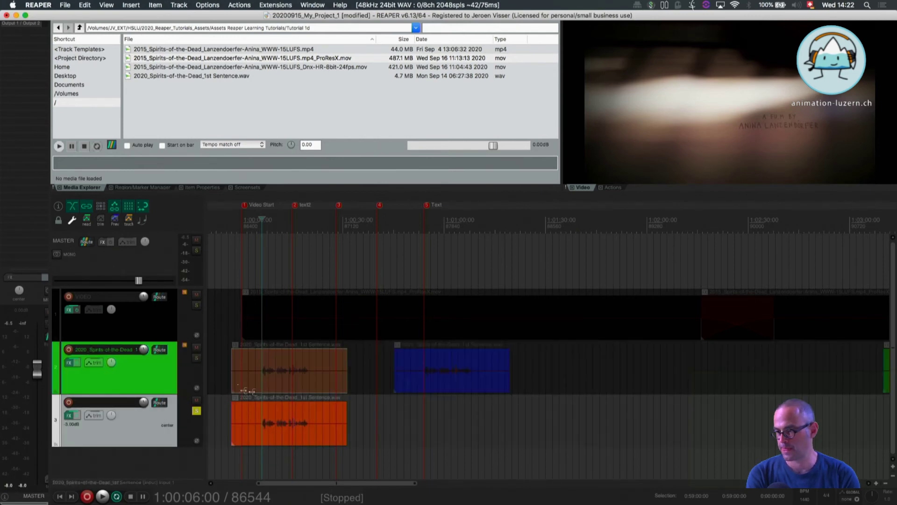
pyautogui.press('space')
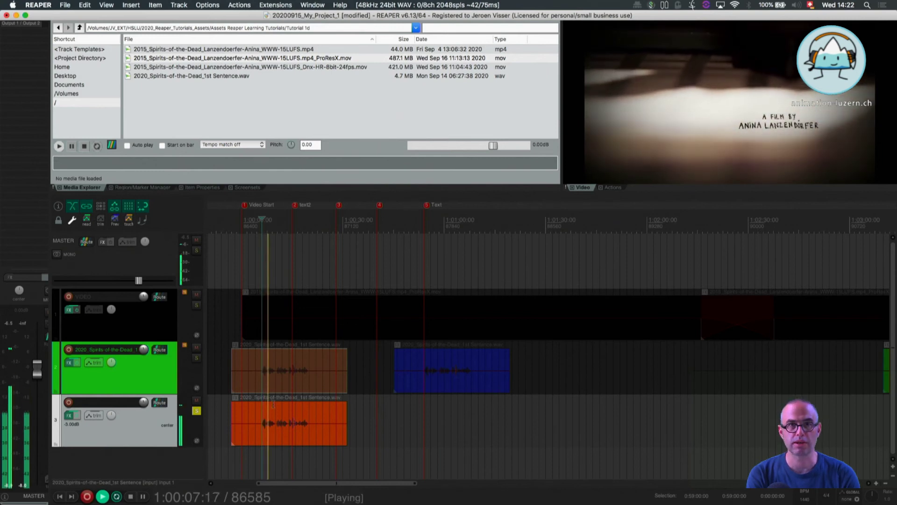
pyautogui.press('space')
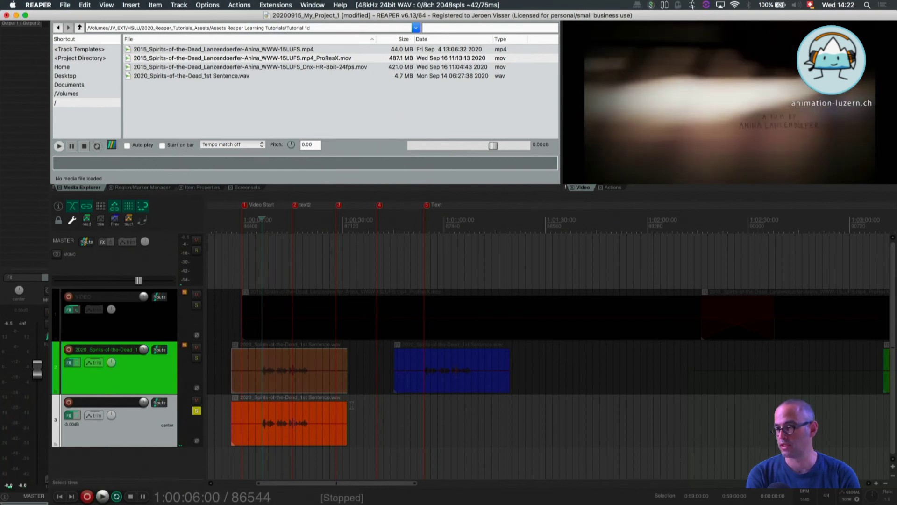
# Unsolo track 3 and mute the first take on track 2
pyautogui.click(357, 390)
pyautogui.click(196, 412)
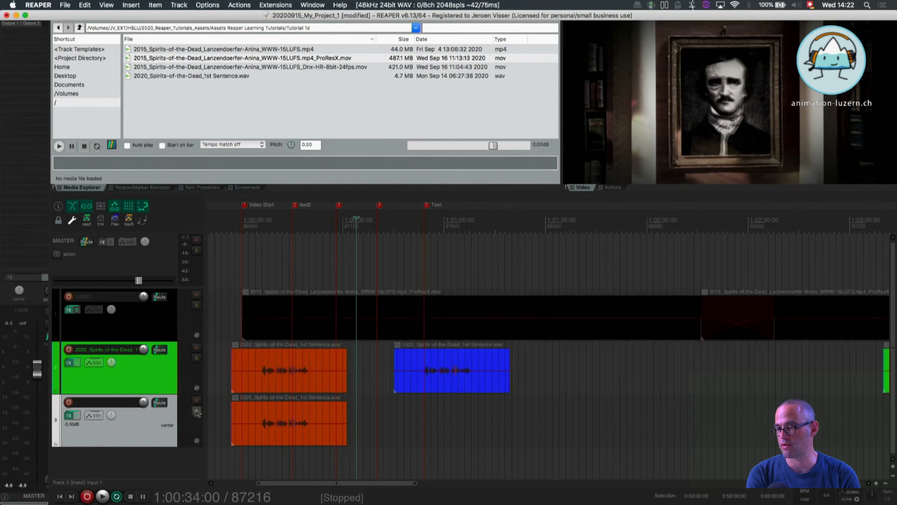
pyautogui.click(253, 368)
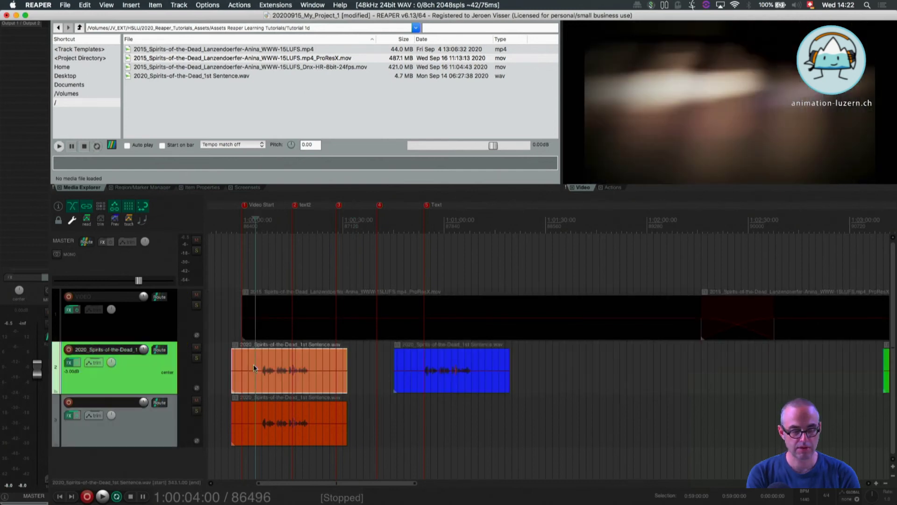
pyautogui.press('super+m')
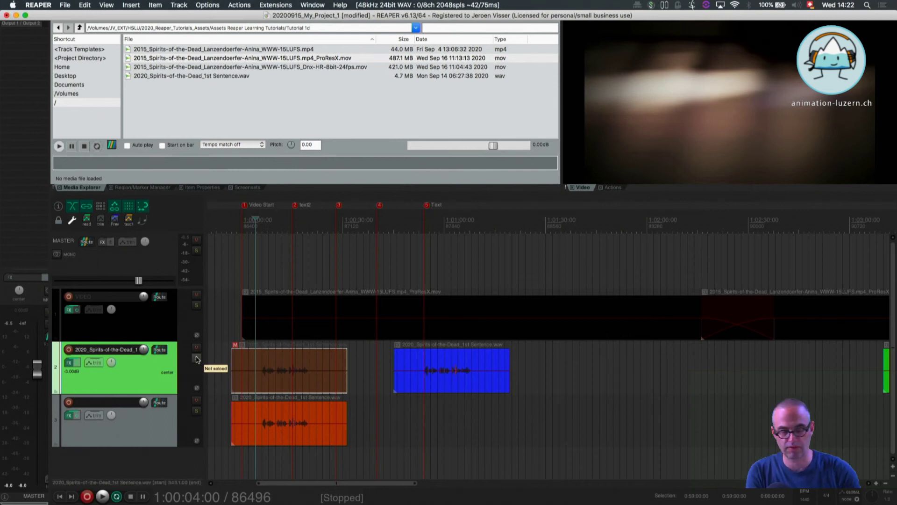
# Solo the video and track 2, then exclusively solo track 3, clearing the others
pyautogui.click(196, 305)
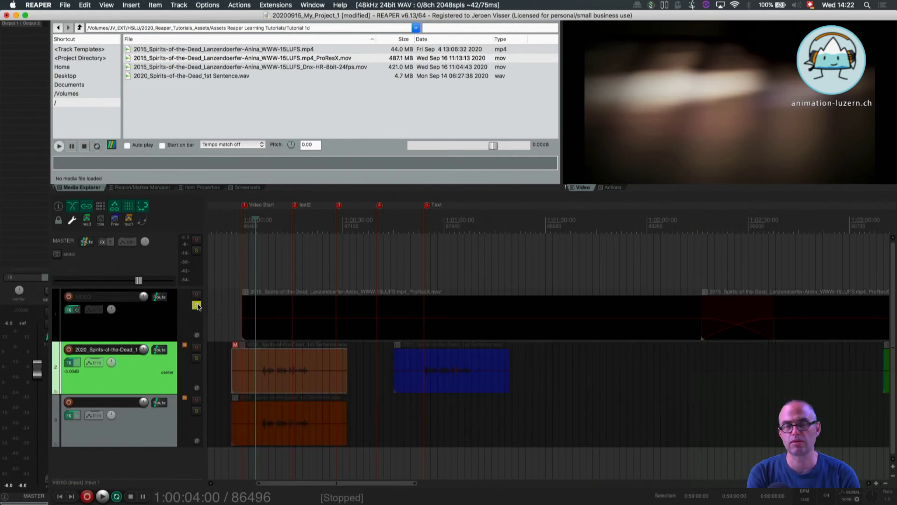
pyautogui.click(196, 358)
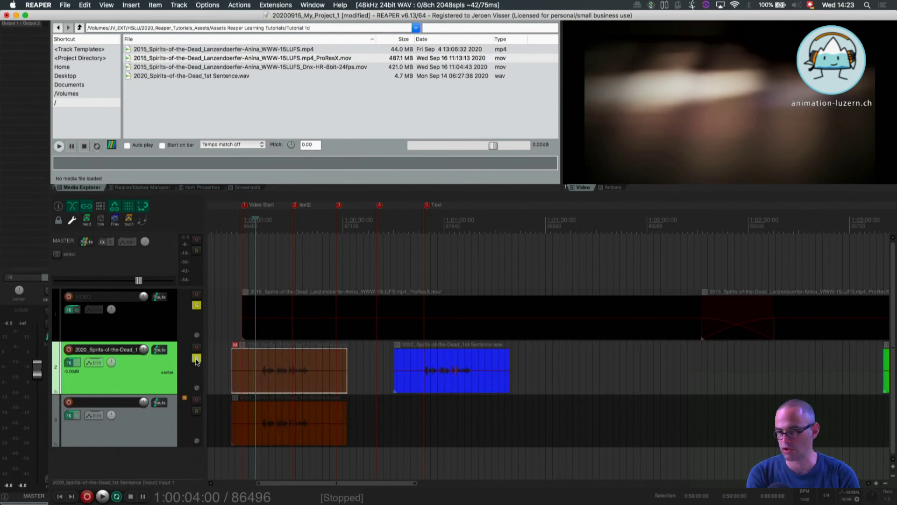
pyautogui.keyDown('alt'); pyautogui.keyDown('super'); pyautogui.click(196, 411); pyautogui.keyUp('super'); pyautogui.keyUp('alt')
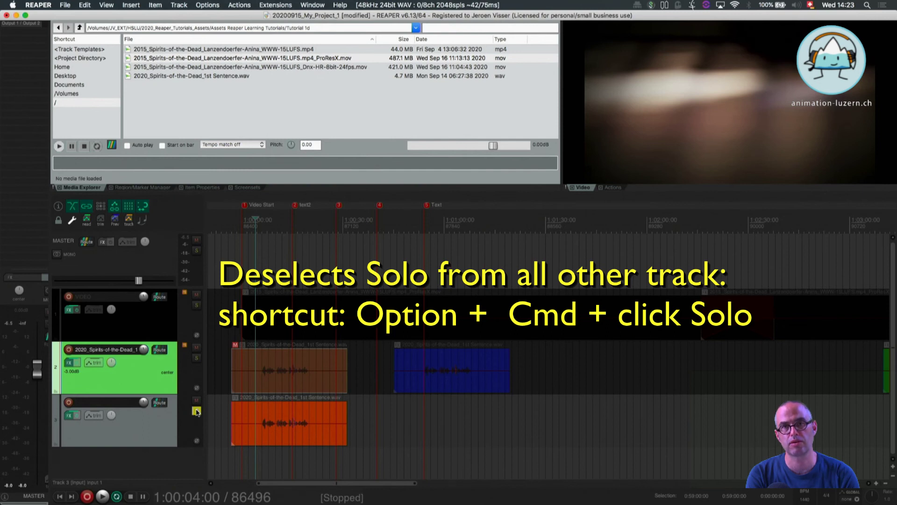
# Play the soloed take, unsolo track 3, and shift its take slightly later
pyautogui.press('space')
pyautogui.press('space')
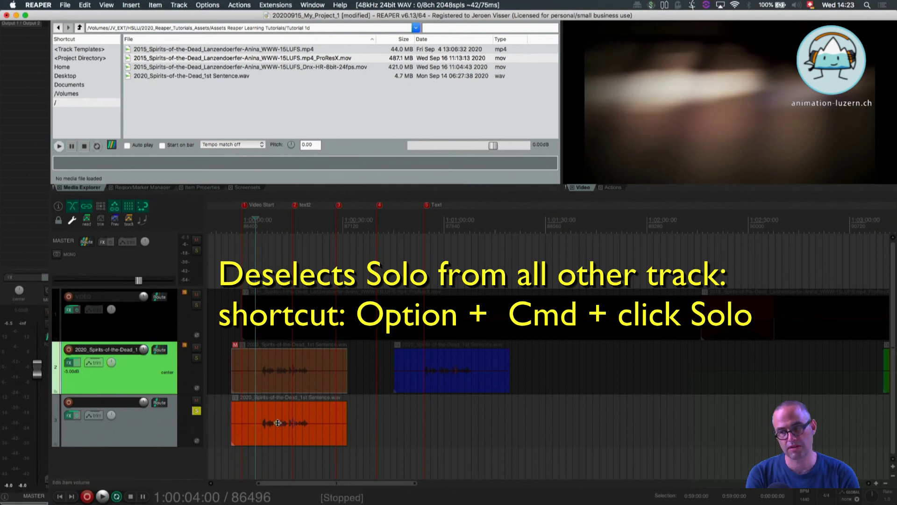
pyautogui.hotkey('ctrl', 'alt', 's')
pyautogui.moveTo(281, 427); pyautogui.dragTo(301, 427)
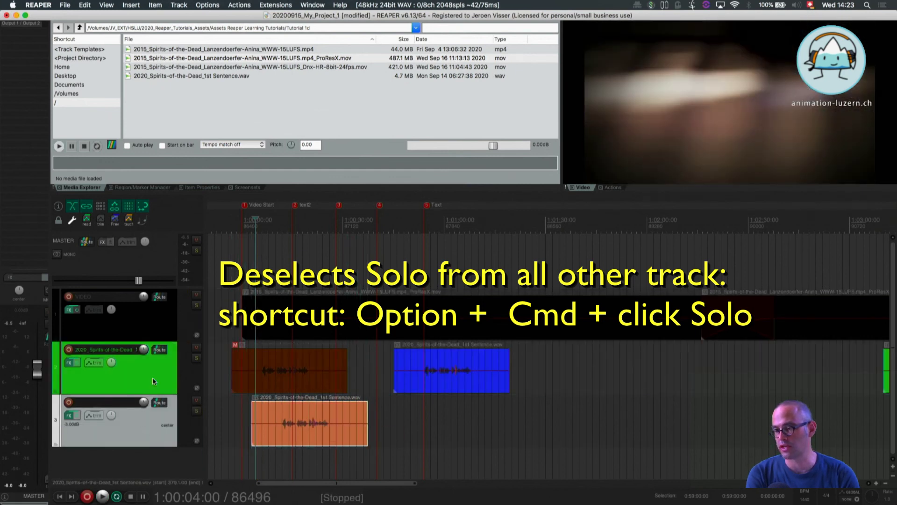
# Solo tracks 2 and 3 together and play them to compare
pyautogui.click(152, 378)
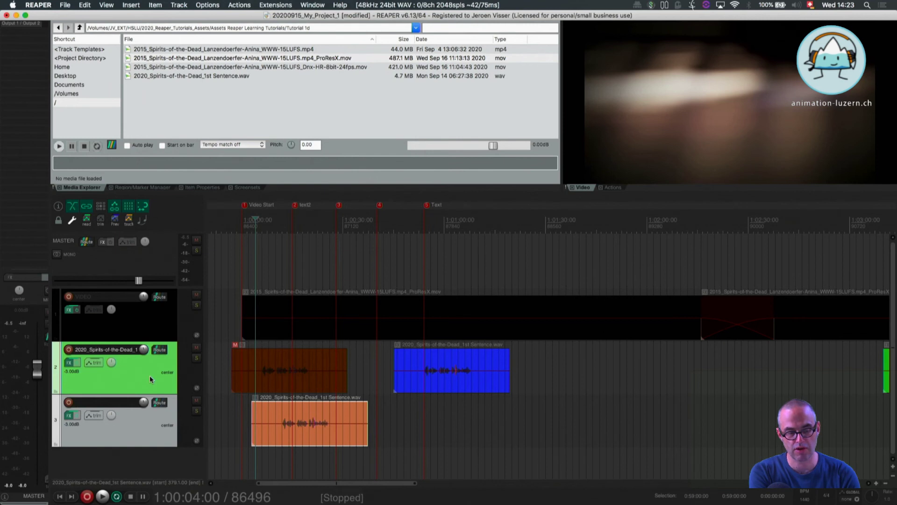
pyautogui.click(195, 412)
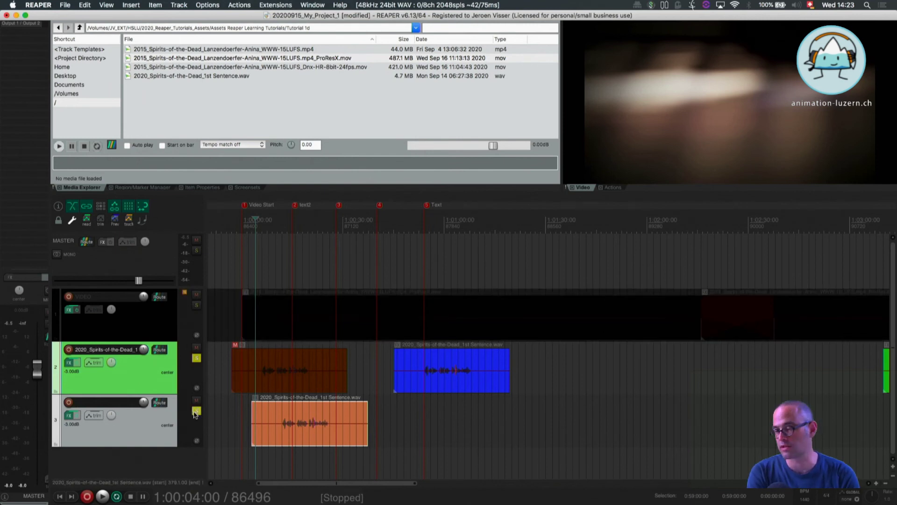
pyautogui.press('space')
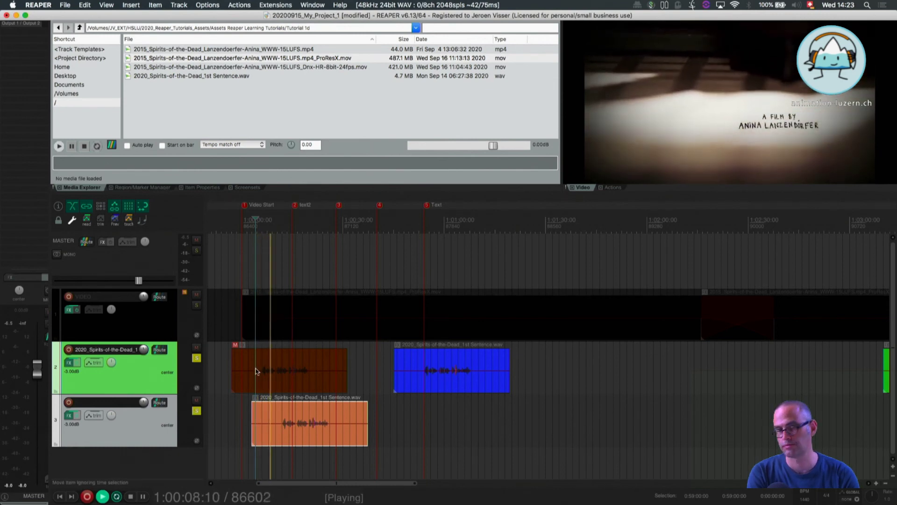
pyautogui.press('space')
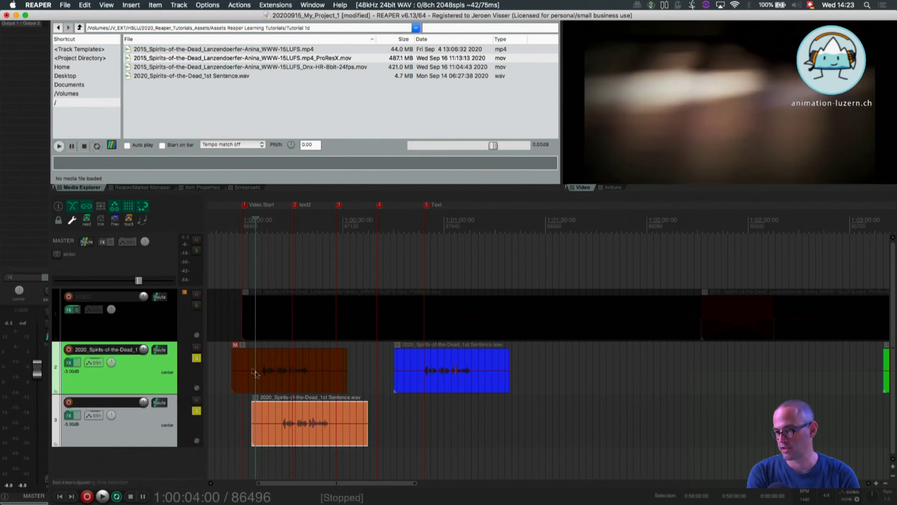
# Unmute the first take on track 2 and play both takes
pyautogui.click(256, 373)
pyautogui.hotkey('ctrl', 'm')
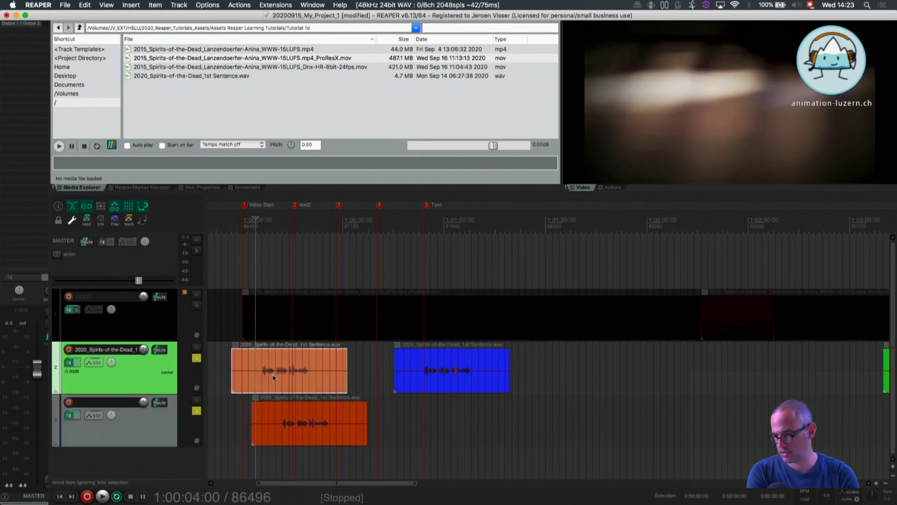
pyautogui.click(277, 374)
pyautogui.press('space')
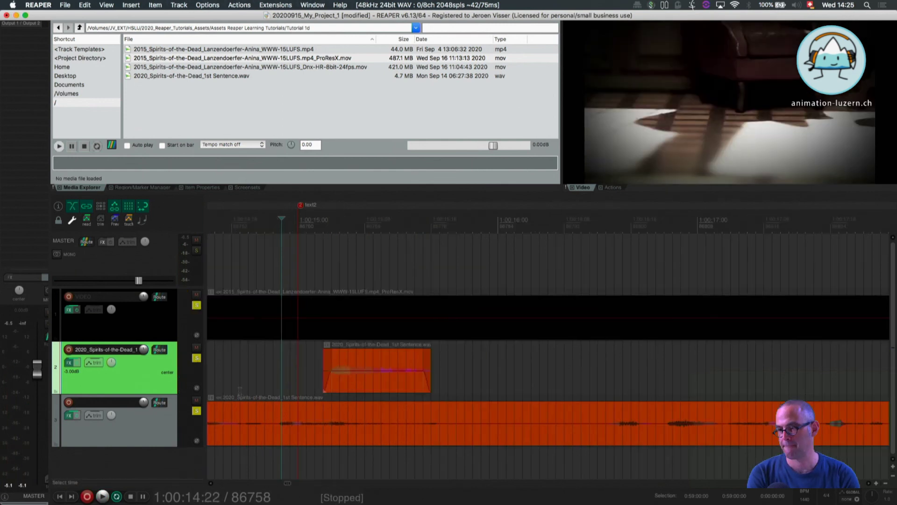
# Zoom out and unsolo all tracks
pyautogui.scroll(-10, 240, 391)
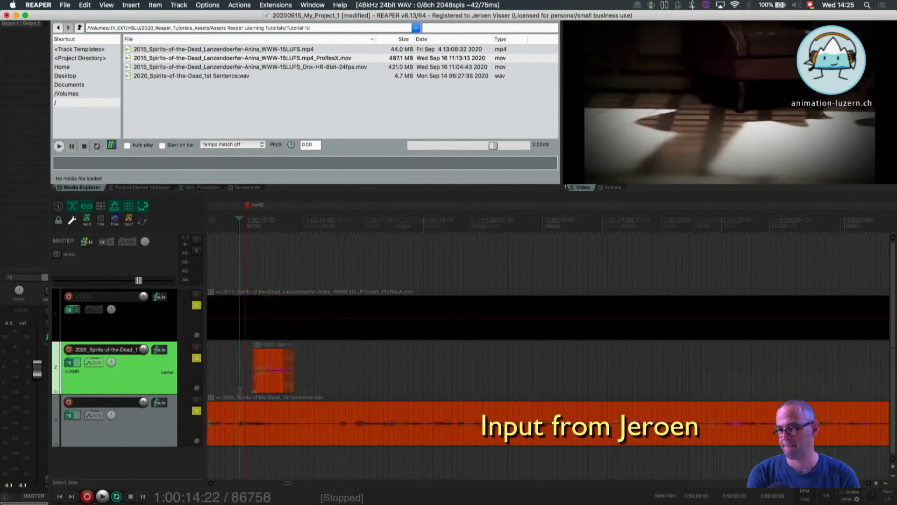
pyautogui.scroll(-2, 240, 391)
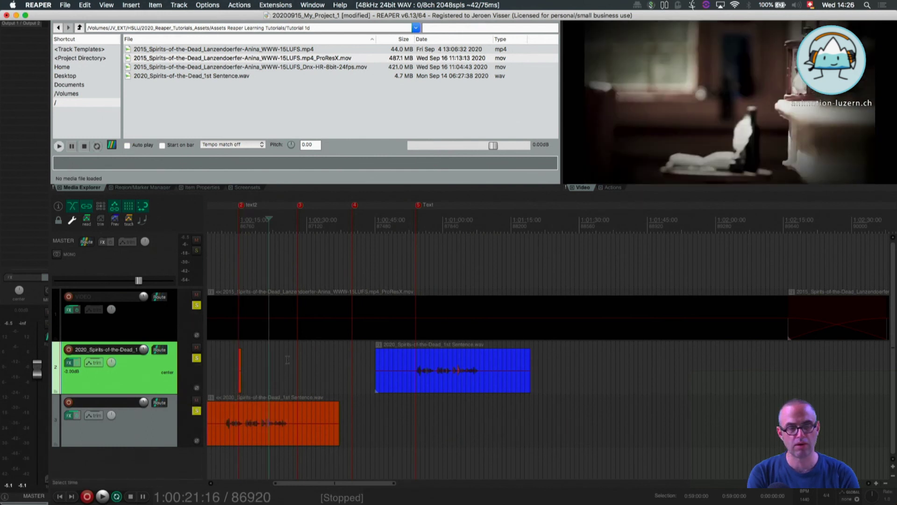
pyautogui.click(196, 412)
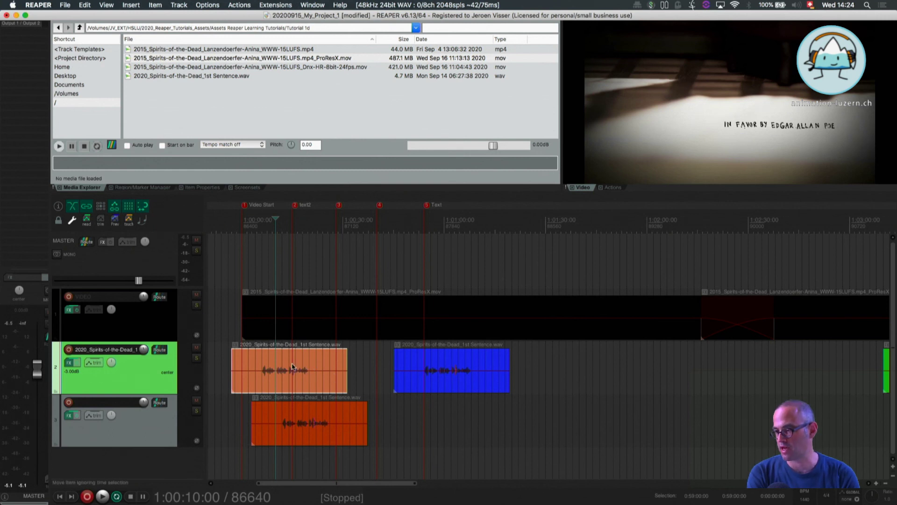
# Trim the first track 2 take to the phrase from 1:00:15:03 to 1:00:15:21
pyautogui.scroll(10, 293, 367)
pyautogui.scroll(4, 293, 366)
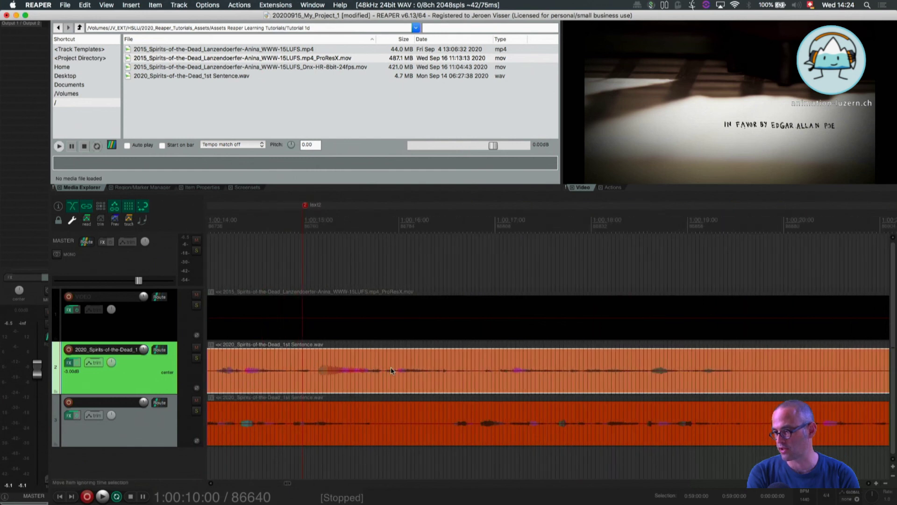
pyautogui.click(313, 370)
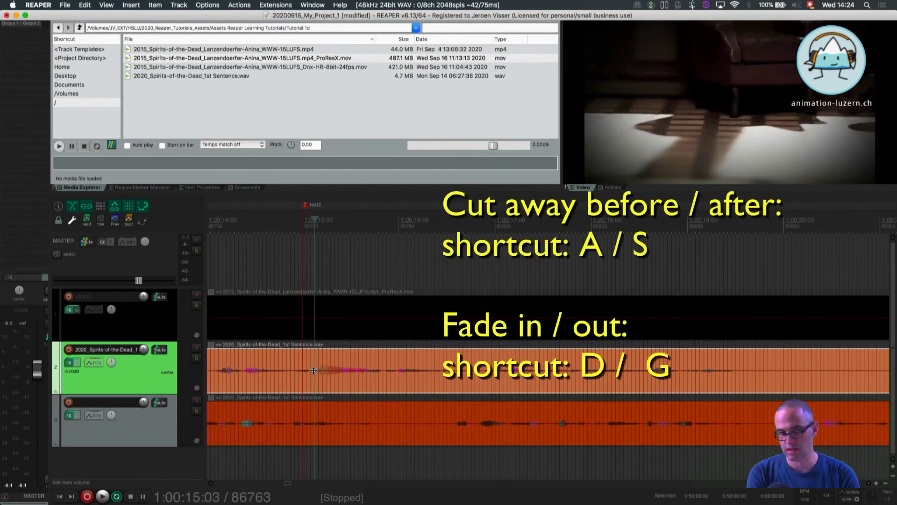
pyautogui.press('a')
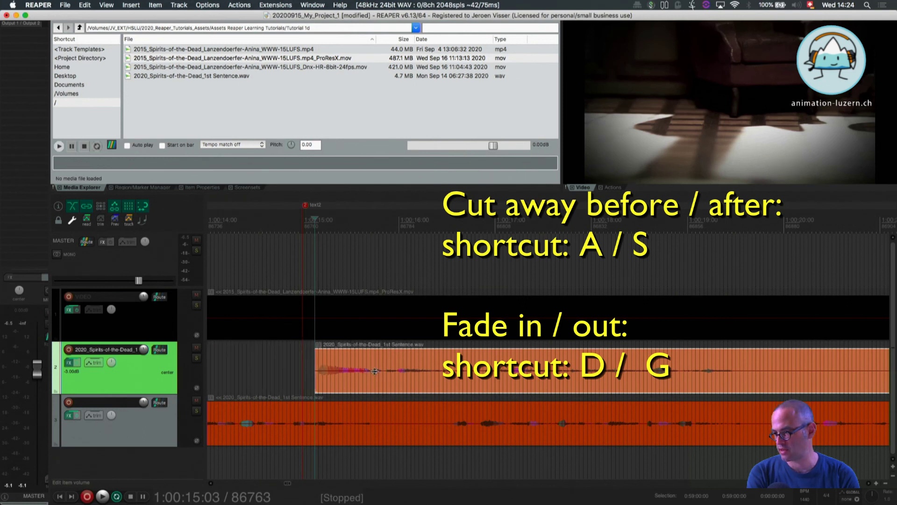
pyautogui.click(384, 370)
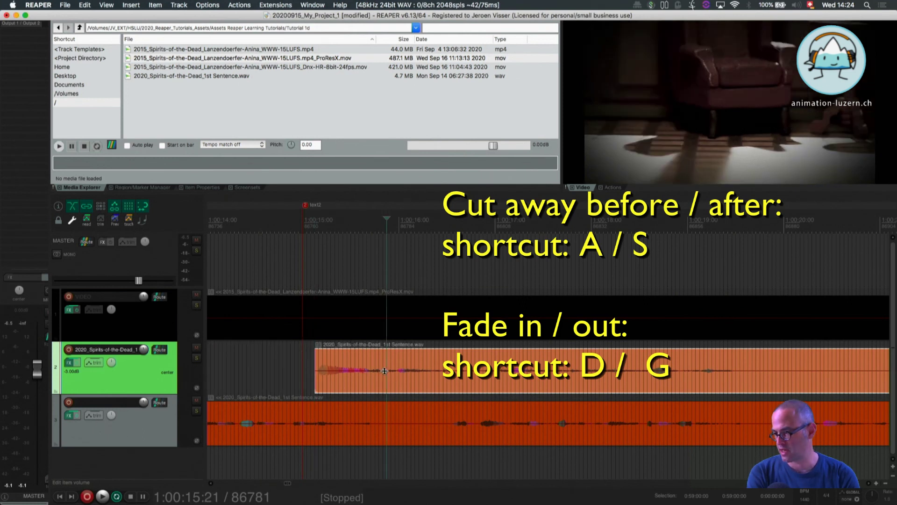
pyautogui.press('s')
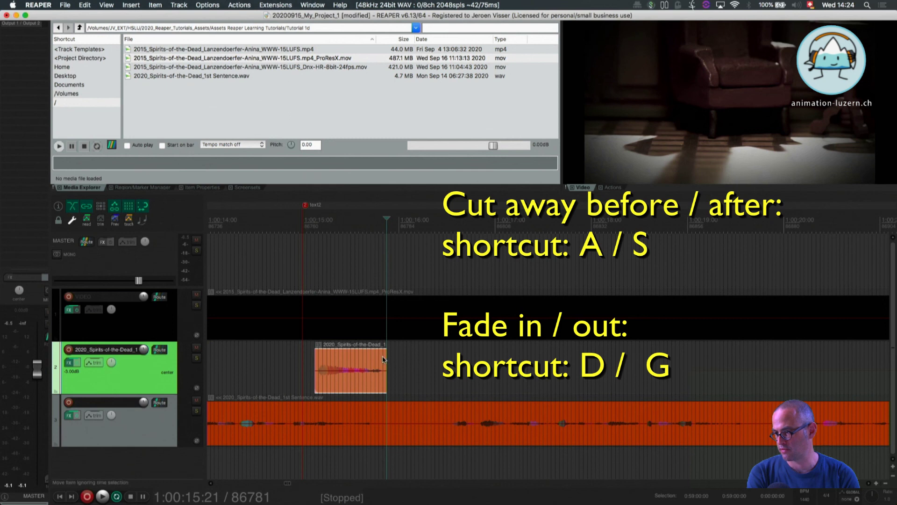
# Add a fade-out and fade-in to the phrase, solo track 2, and play it
pyautogui.click(384, 359)
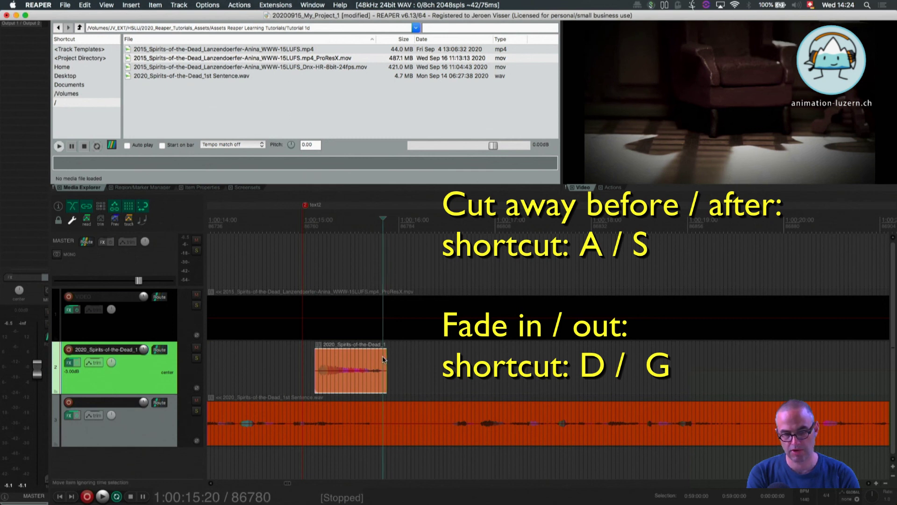
pyautogui.press('g')
pyautogui.click(318, 353)
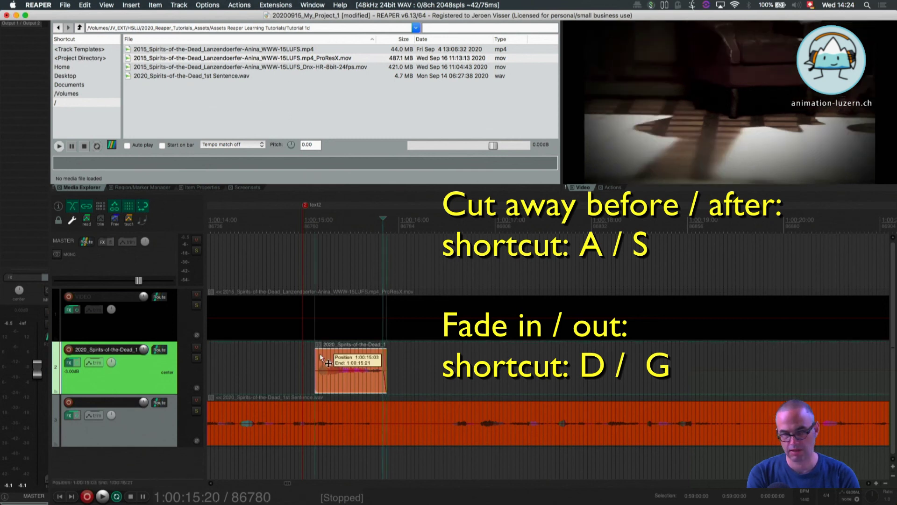
pyautogui.press('d')
pyautogui.click(286, 361)
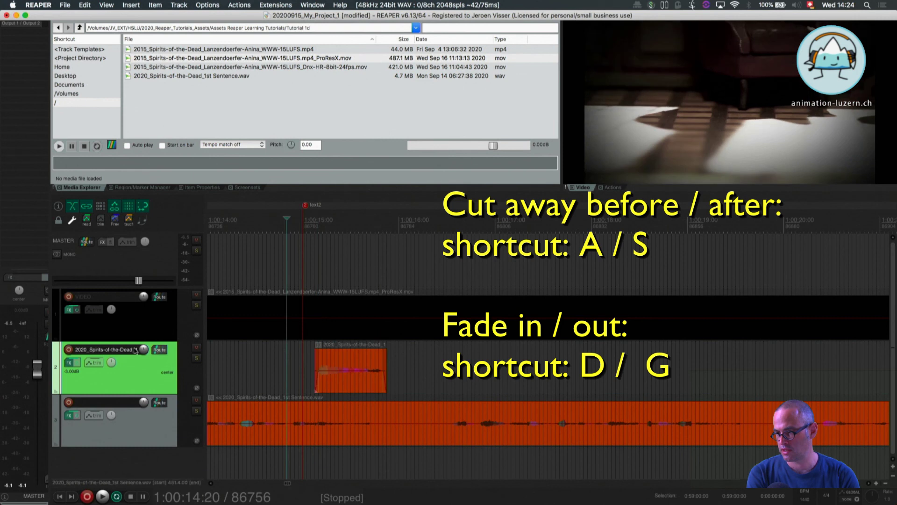
pyautogui.click(196, 359)
pyautogui.press('space')
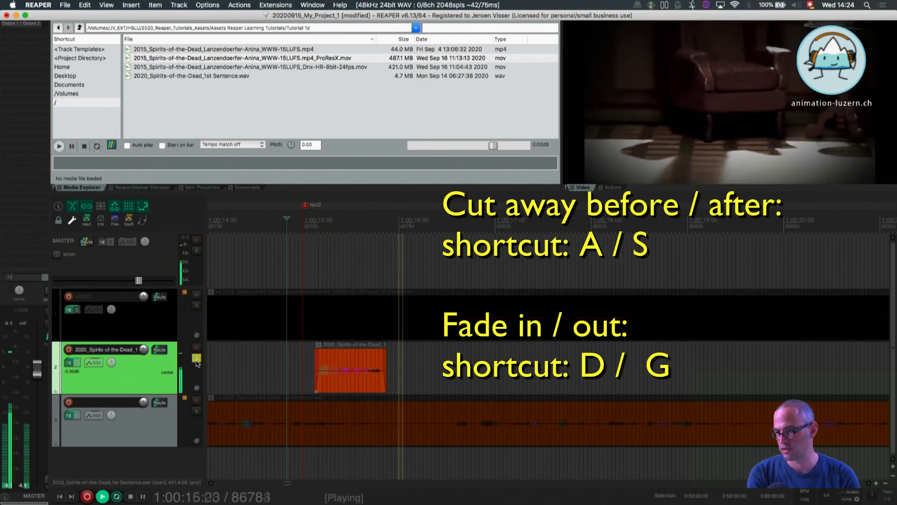
pyautogui.press('space')
# Pull the phrase's end earlier and replay it from marker 2 at 1:00:15:00
pyautogui.scroll(4, 308, 368)
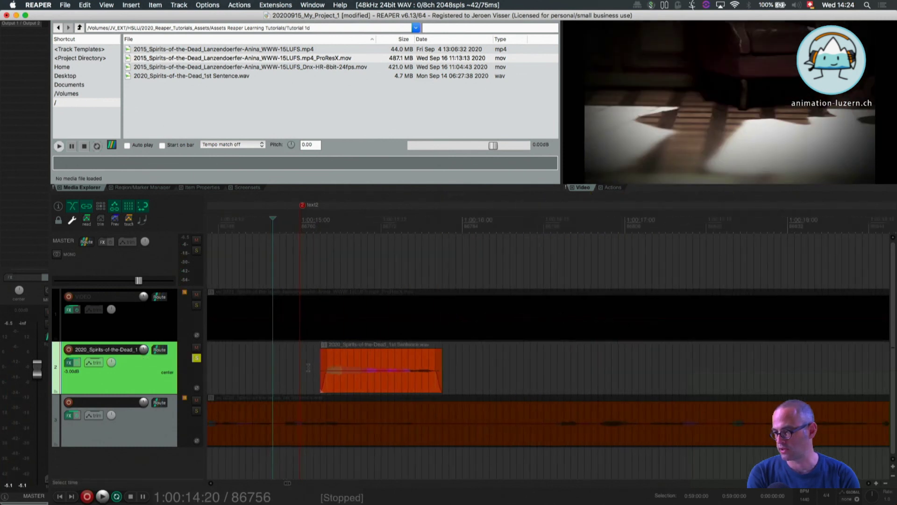
pyautogui.scroll(1, 308, 367)
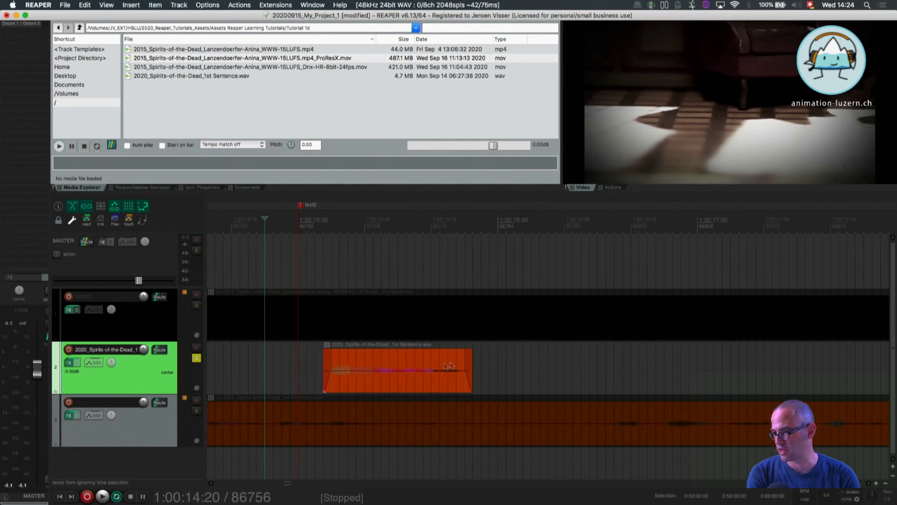
pyautogui.moveTo(469, 368); pyautogui.dragTo(431, 369)
pyautogui.press('2')
pyautogui.press('space')
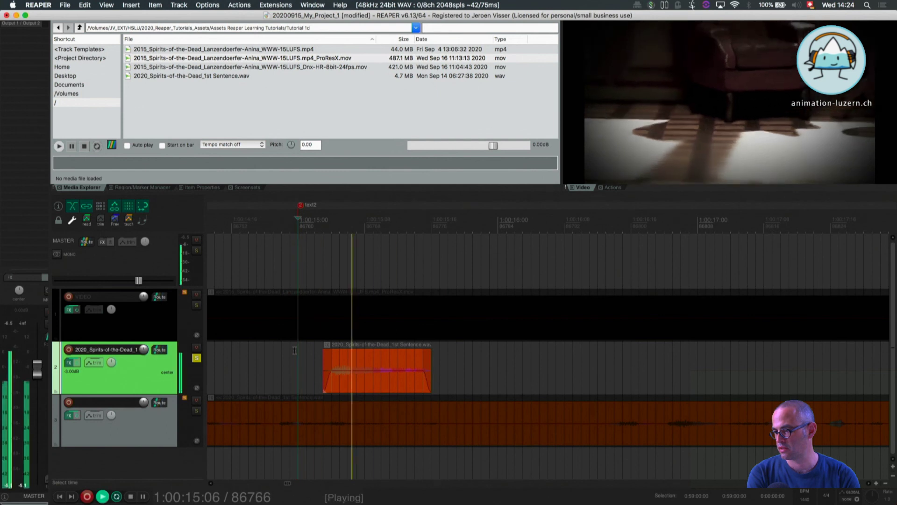
pyautogui.press('space')
pyautogui.click(282, 356)
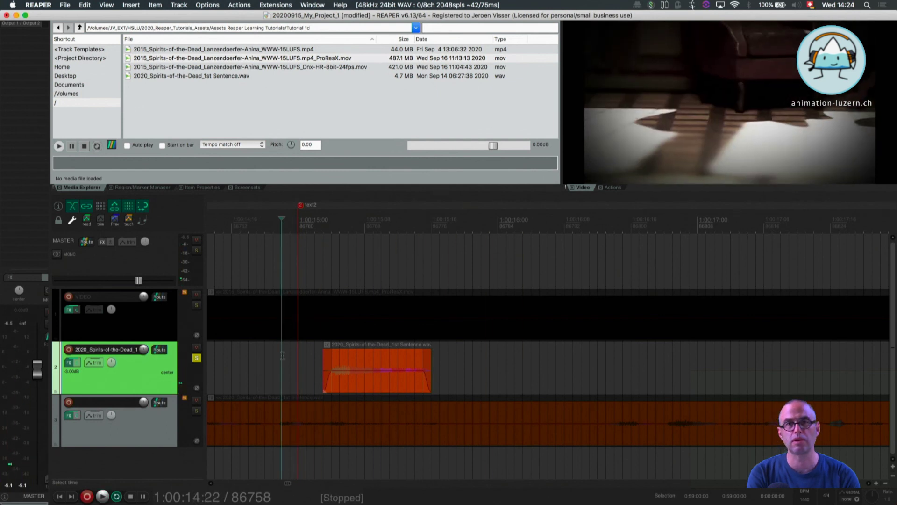